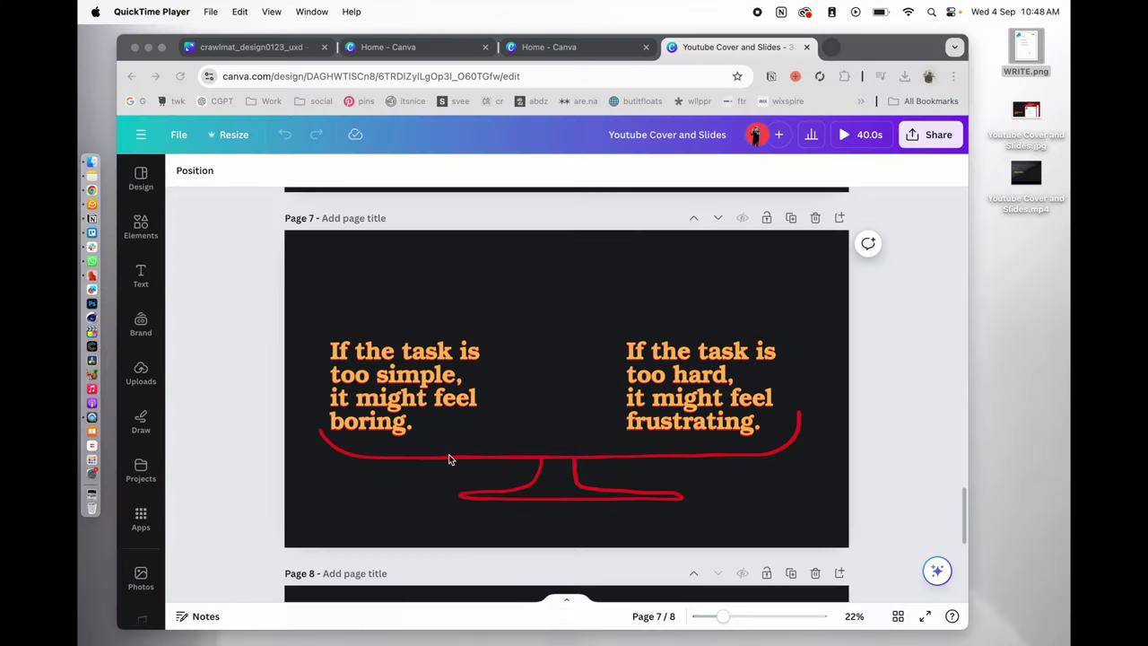
- Scroll the Canva deck down from page 7 to page 8, the Balance slide
{"action": "scroll", "coordinate": [450, 458], "scroll_direction": "down", "scroll_amount": 5}
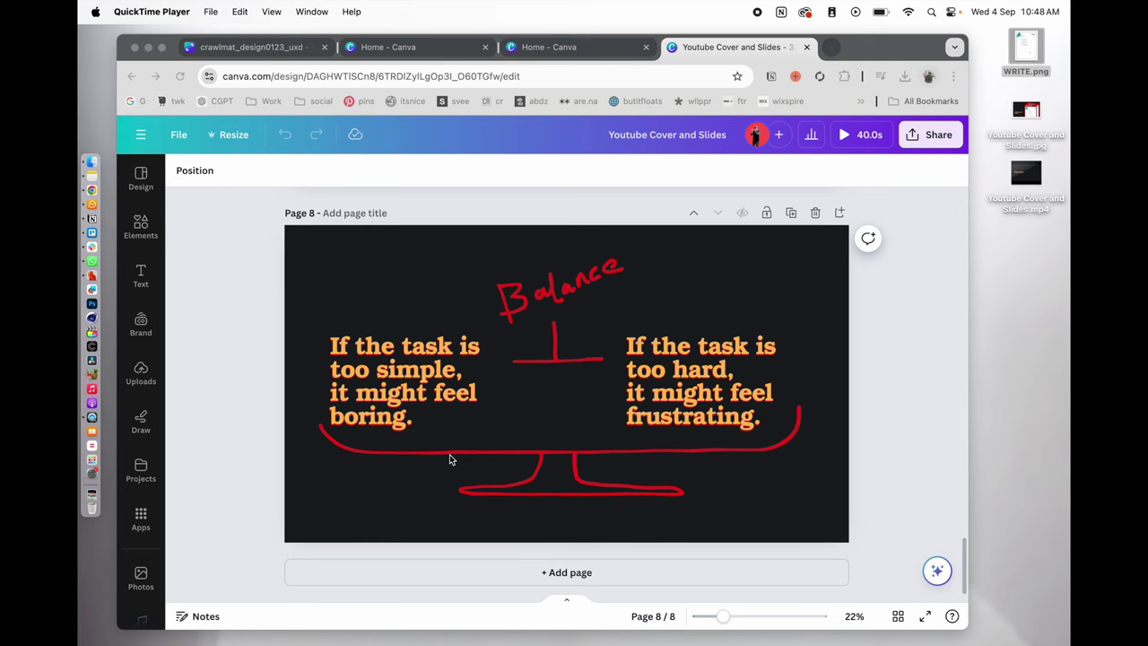
- Go to Figma and open the UX LAWS_Blogging Platform file from Recents
{"action": "left_click", "coordinate": [258, 78]}
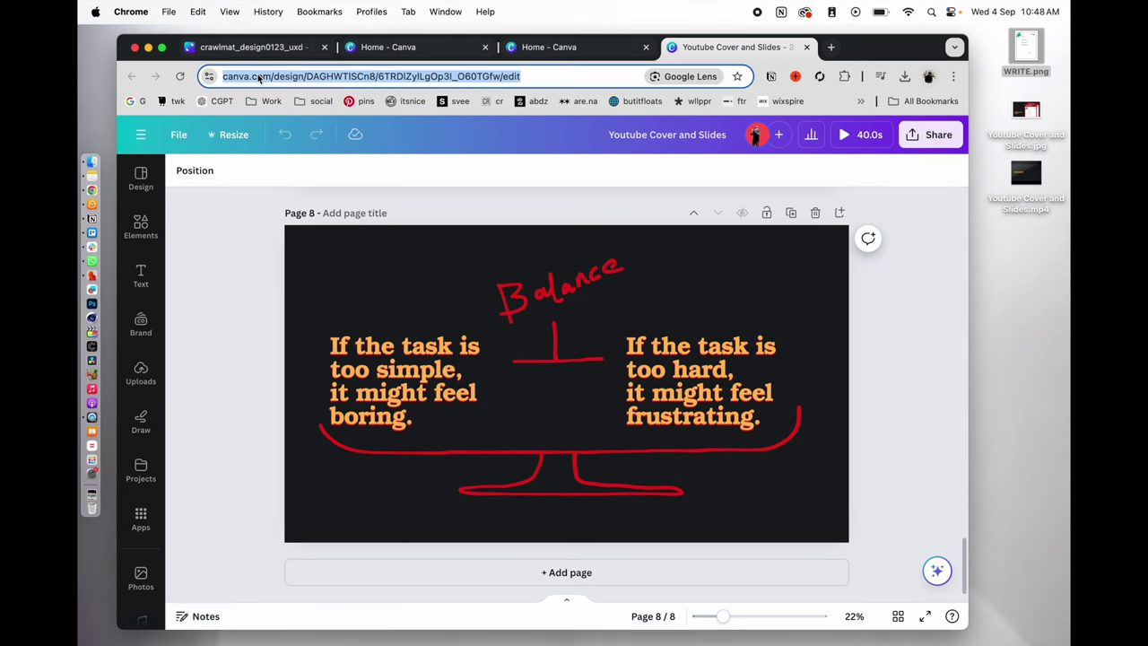
{"action": "type", "text": "figma.com/files/recents-and-sharing/recently-viewed?fuid=803161492388523581"}
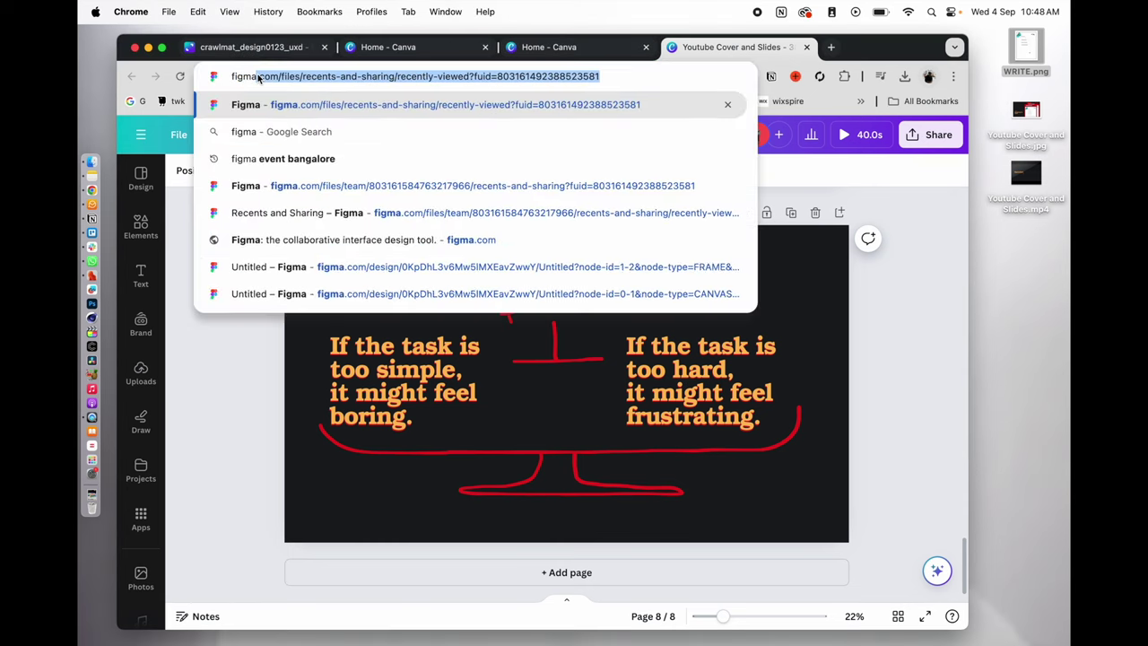
{"action": "key", "text": "Return"}
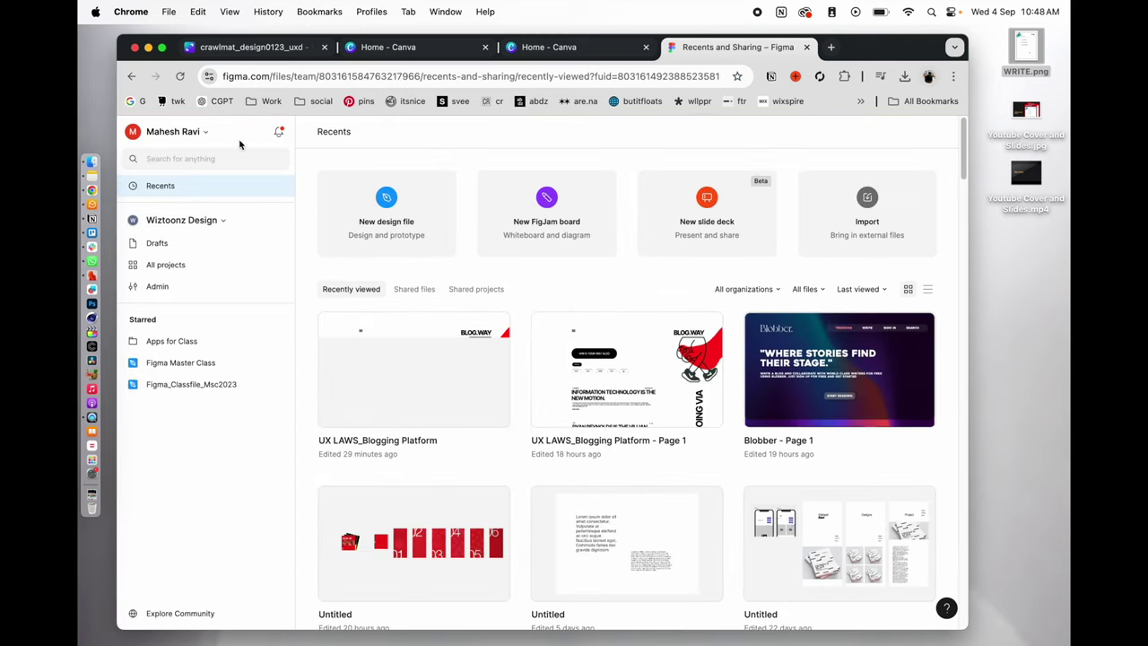
{"action": "left_click", "coordinate": [413, 384]}
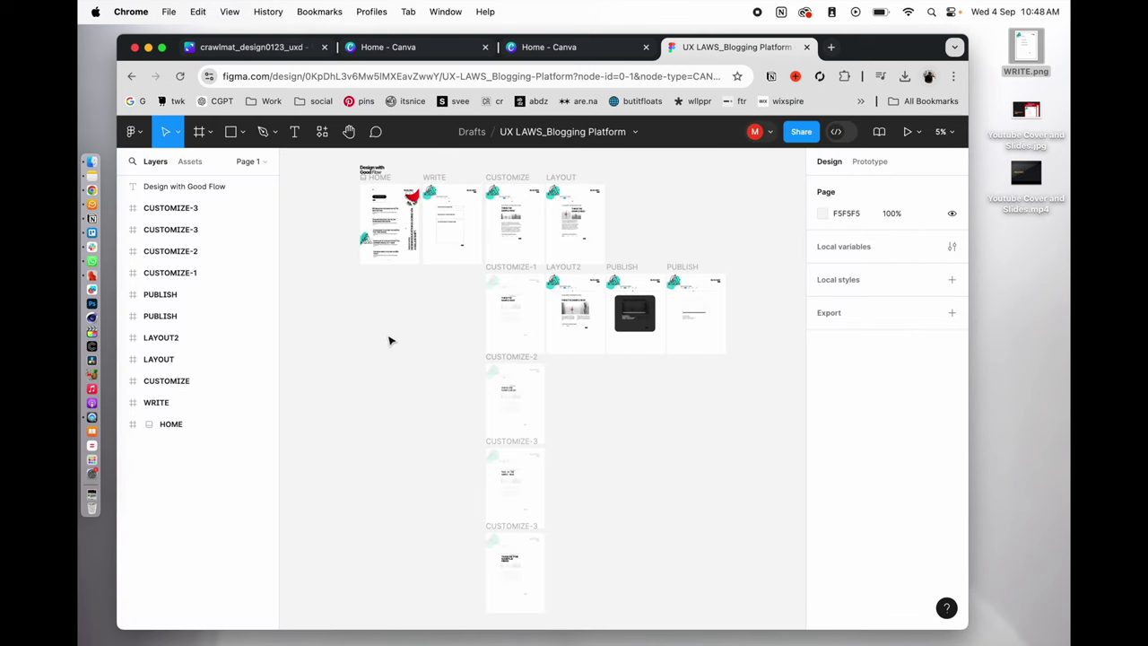
- Zoom in and pan across the HOME frame's BLOG.WAY article list, then zoom back out to 25%
{"action": "scroll", "coordinate": [390, 339], "scroll_direction": "up", "scroll_amount": 3}
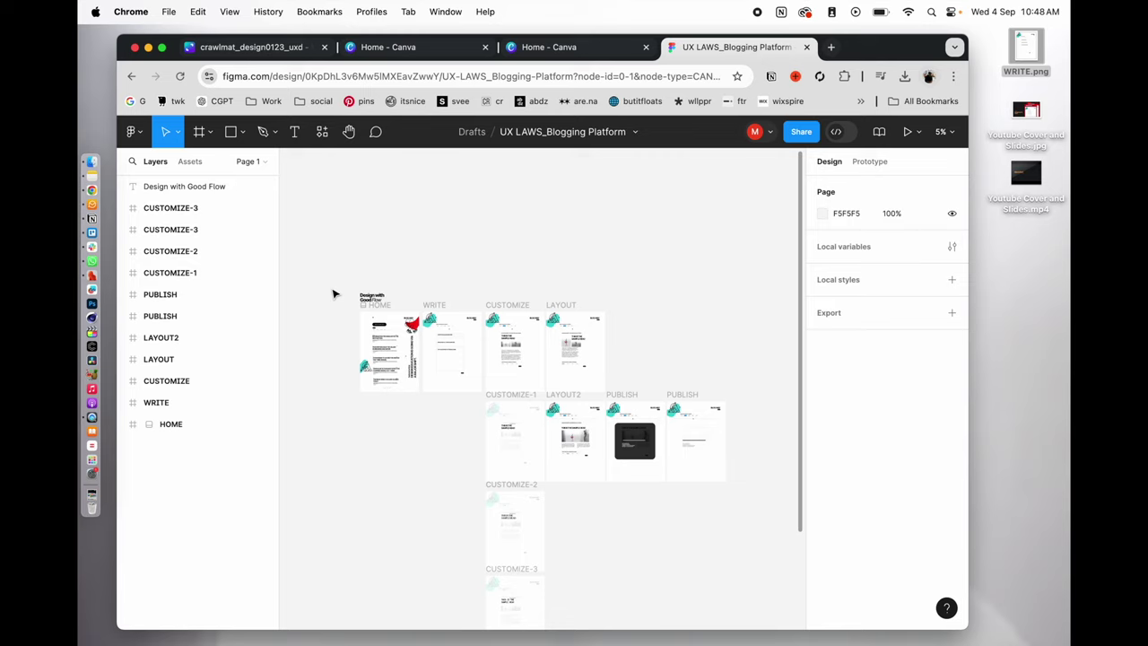
{"action": "scroll", "coordinate": [332, 294], "scroll_direction": "up", "scroll_amount": 5}
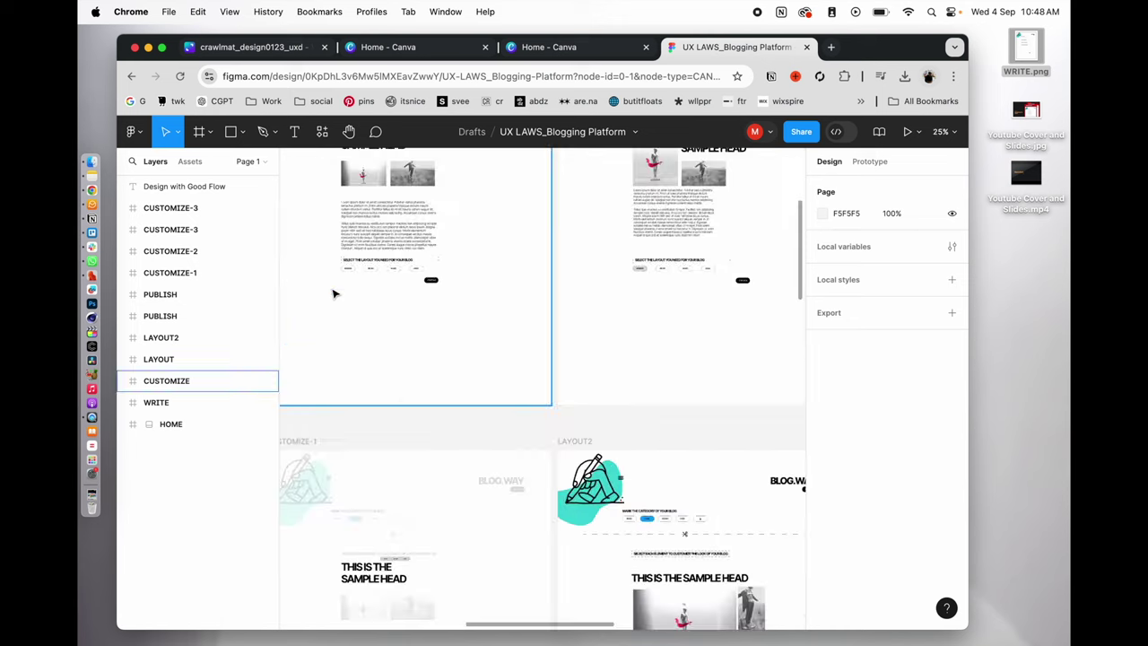
{"action": "scroll", "coordinate": [644, 459], "scroll_direction": "down", "scroll_amount": 4}
{"action": "scroll", "coordinate": [644, 459], "scroll_direction": "left", "scroll_amount": 10}
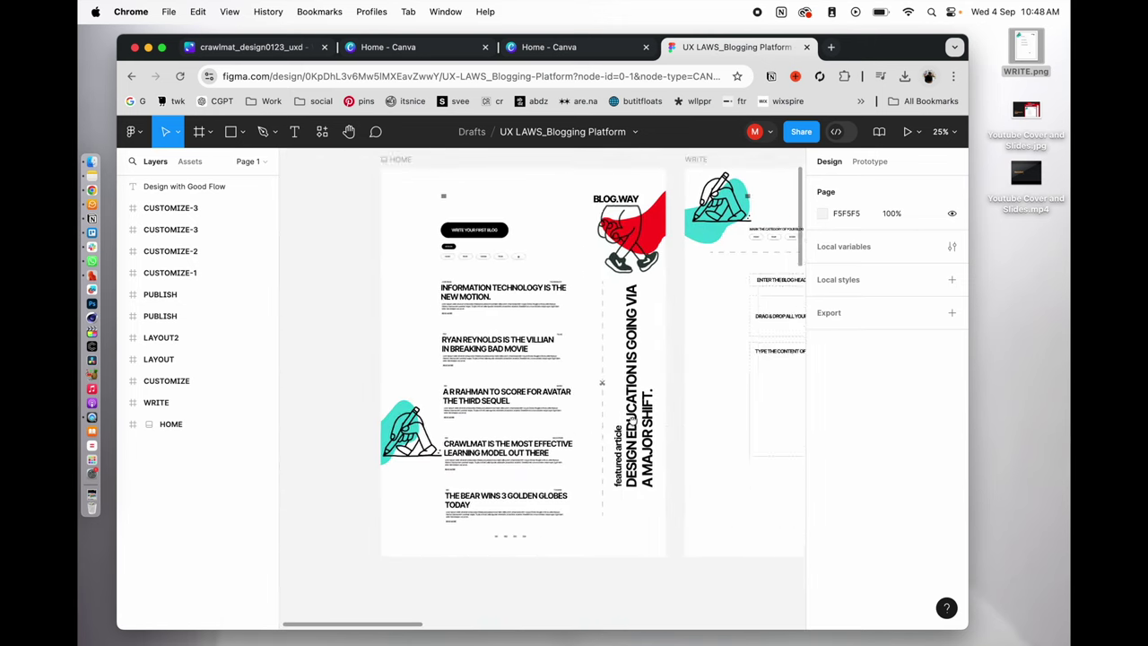
{"action": "scroll", "coordinate": [332, 562], "scroll_direction": "up", "scroll_amount": 3}
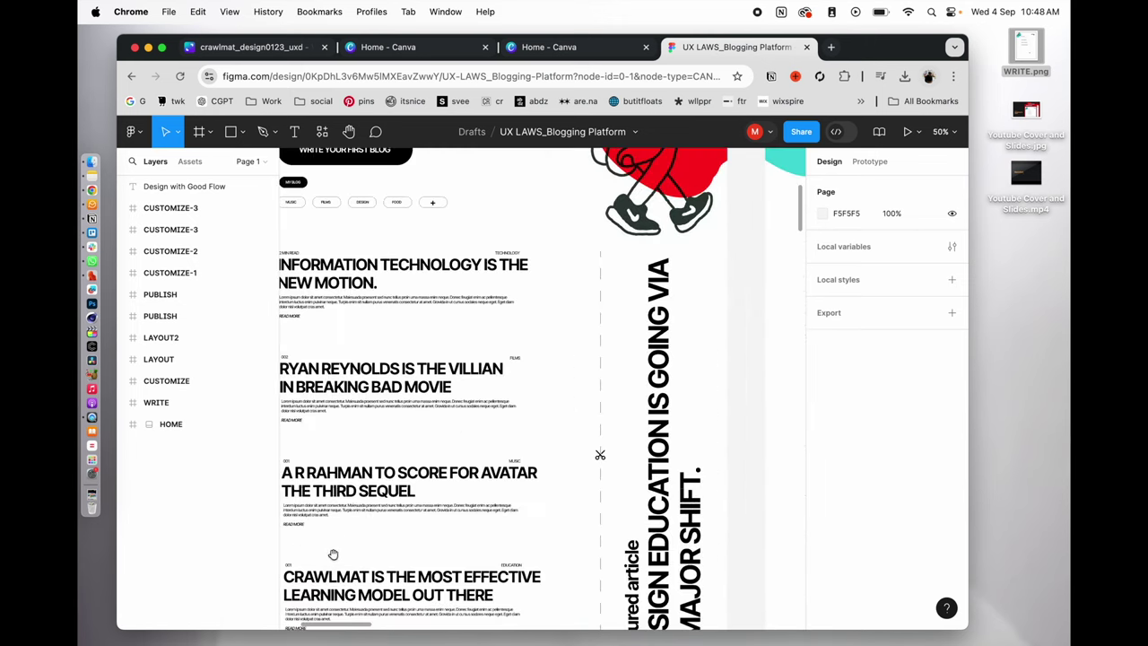
{"action": "scroll", "coordinate": [415, 434], "scroll_direction": "left", "scroll_amount": 3}
{"action": "scroll", "coordinate": [541, 455], "scroll_direction": "up", "scroll_amount": 3}
{"action": "scroll", "coordinate": [542, 456], "scroll_direction": "left", "scroll_amount": 1}
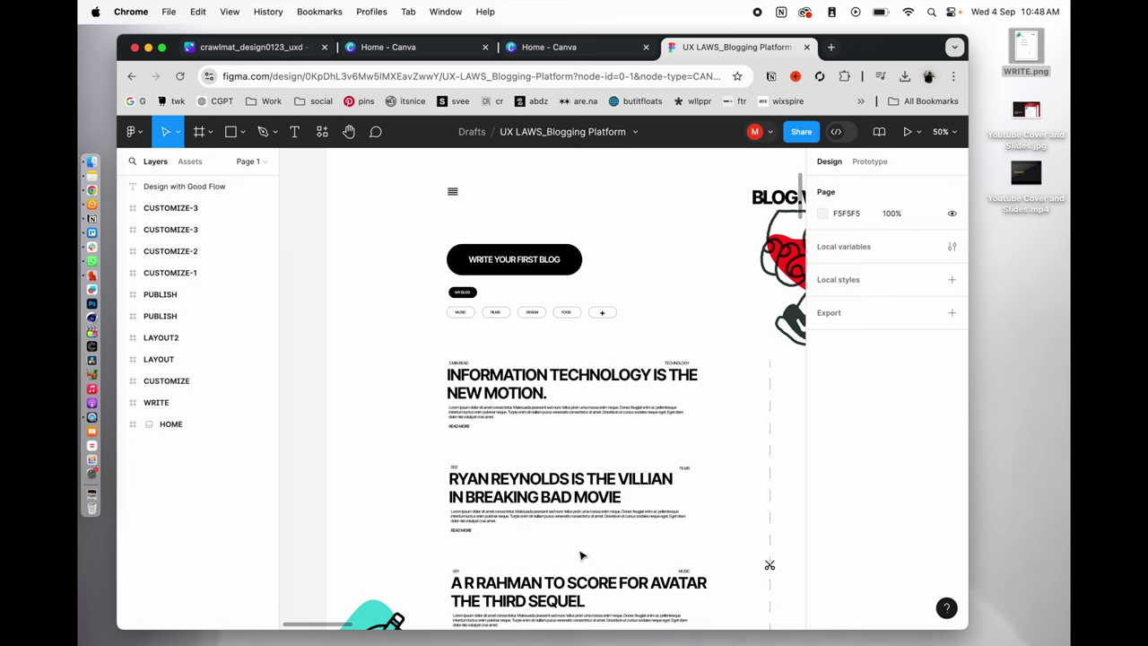
{"action": "left_click_drag", "start_coordinate": [425, 395], "coordinate": [318, 457]}
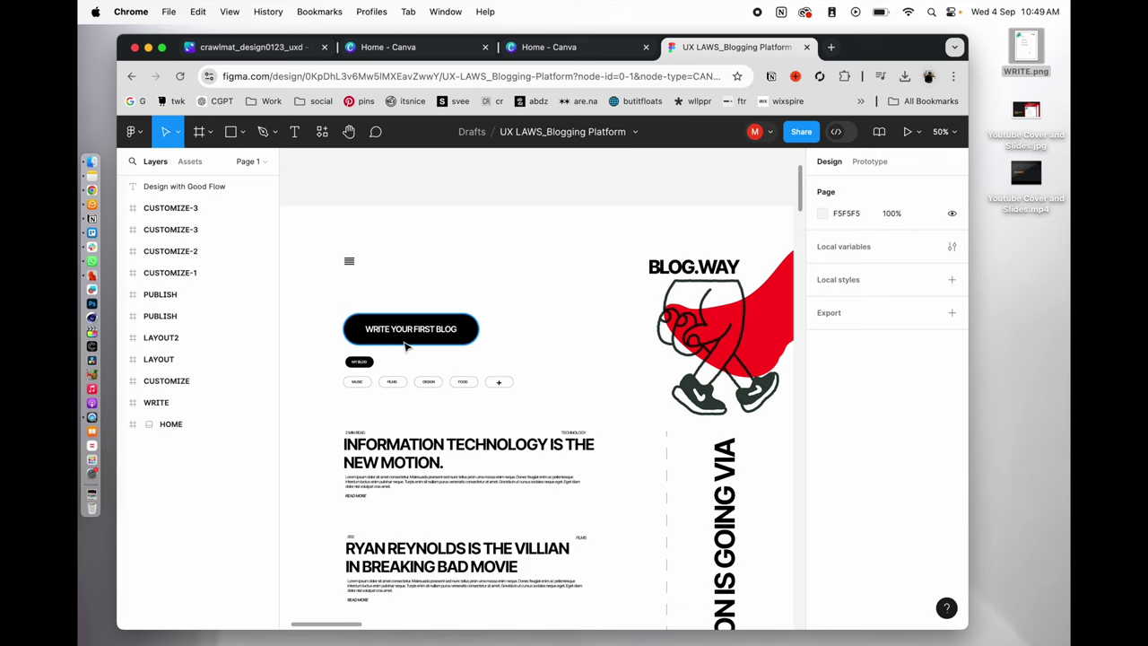
{"action": "scroll", "coordinate": [408, 538], "scroll_direction": "down", "scroll_amount": 3}
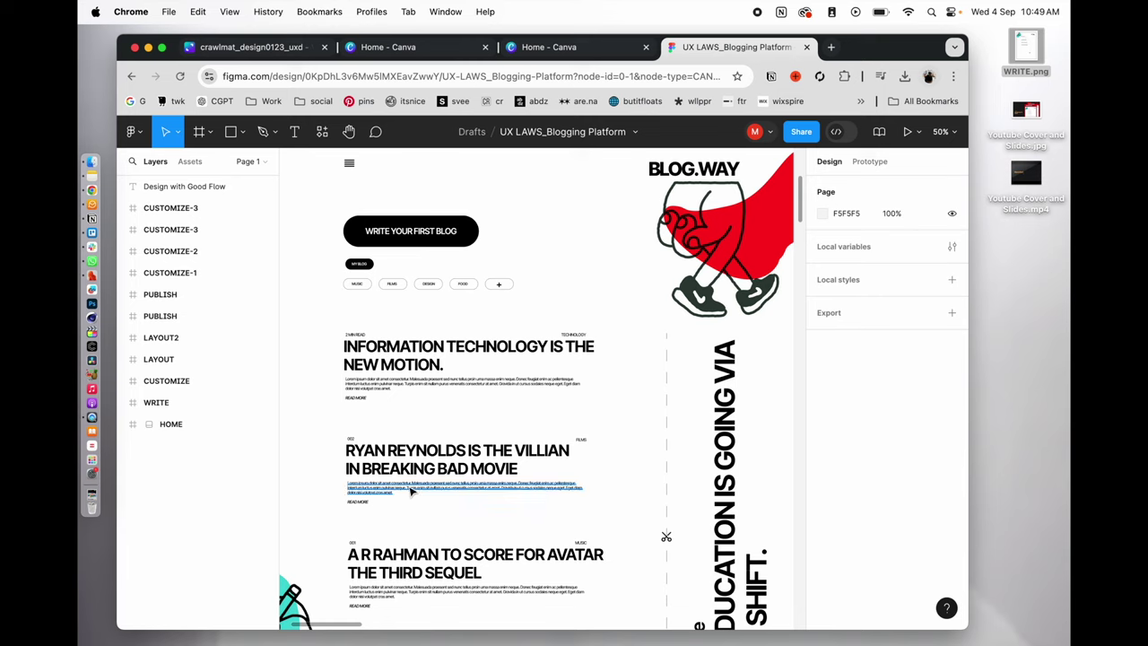
{"action": "key", "text": "minus"}
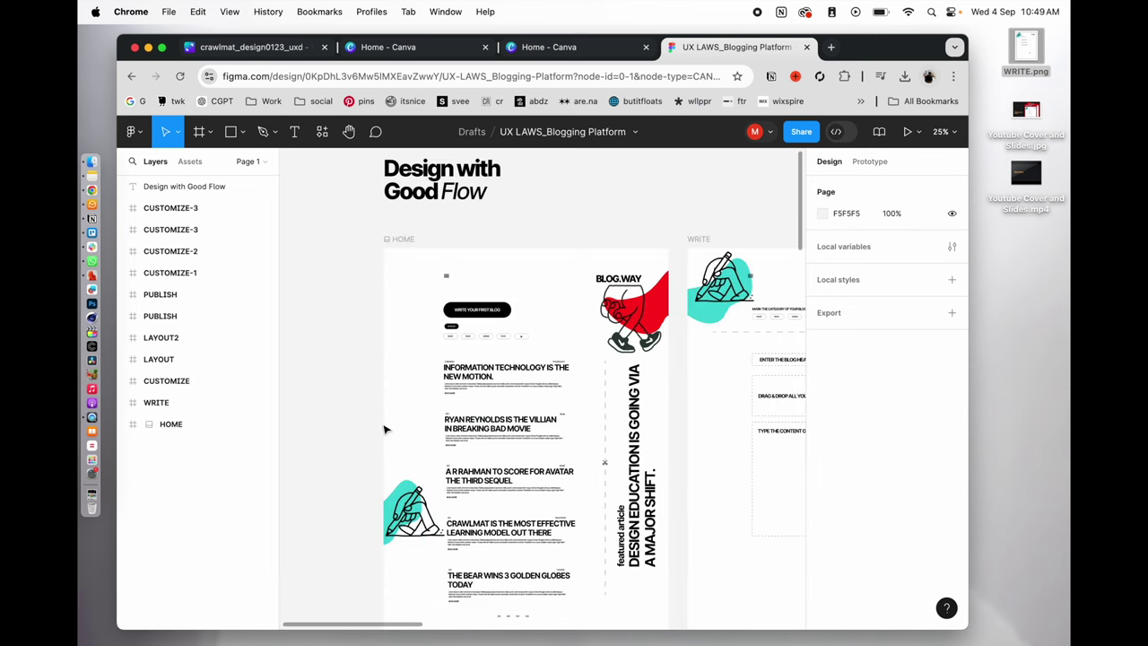
- Inspect the WRITE frame at 50% zoom, then pan back to HOME's WRITE YOUR FIRST BLOG button
{"action": "scroll", "coordinate": [503, 231], "scroll_direction": "right", "scroll_amount": 5}
{"action": "scroll", "coordinate": [490, 195], "scroll_direction": "left", "scroll_amount": 3}
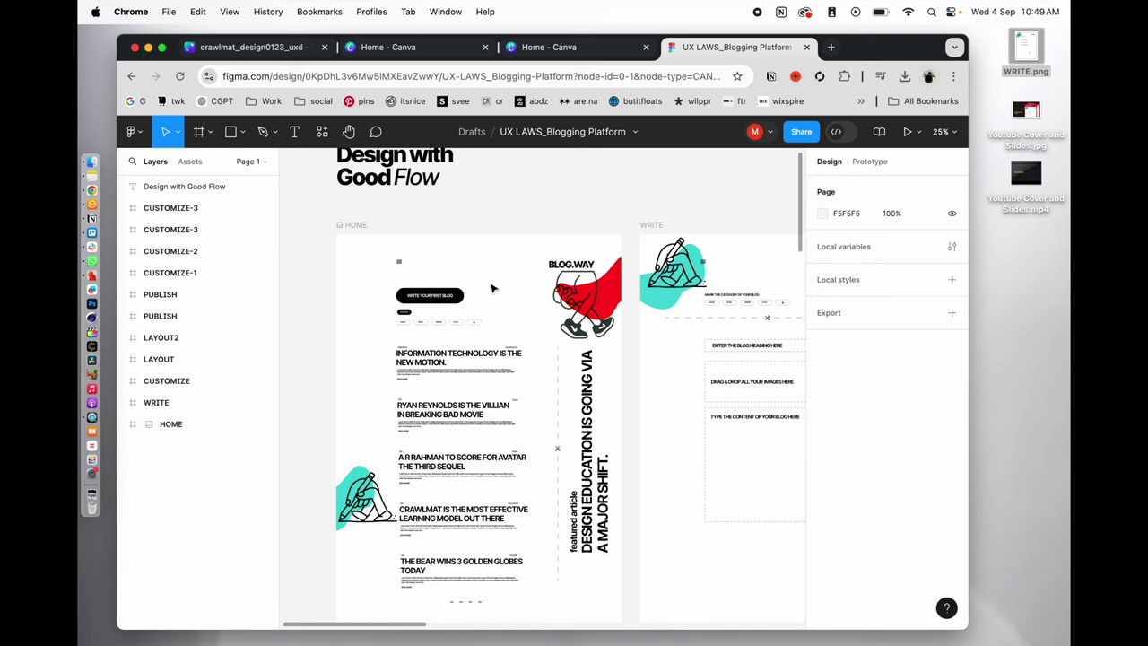
{"action": "scroll", "coordinate": [511, 273], "scroll_direction": "right", "scroll_amount": 6}
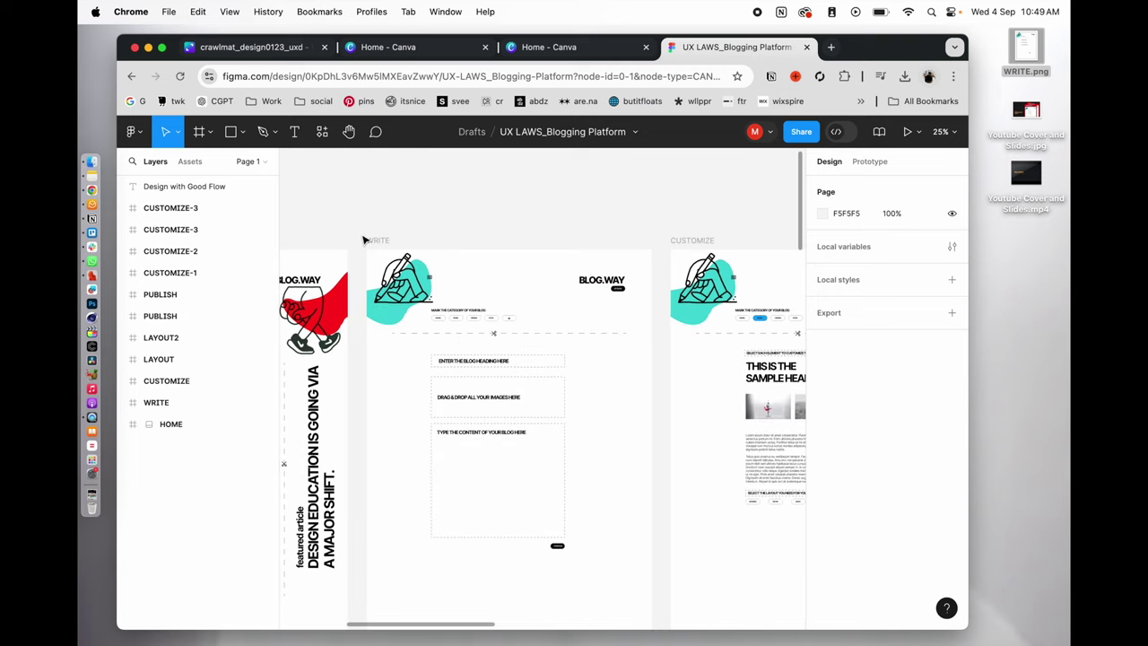
{"action": "key", "text": "plus"}
{"action": "scroll", "coordinate": [439, 296], "scroll_direction": "left", "scroll_amount": 3}
{"action": "scroll", "coordinate": [543, 332], "scroll_direction": "up", "scroll_amount": 1}
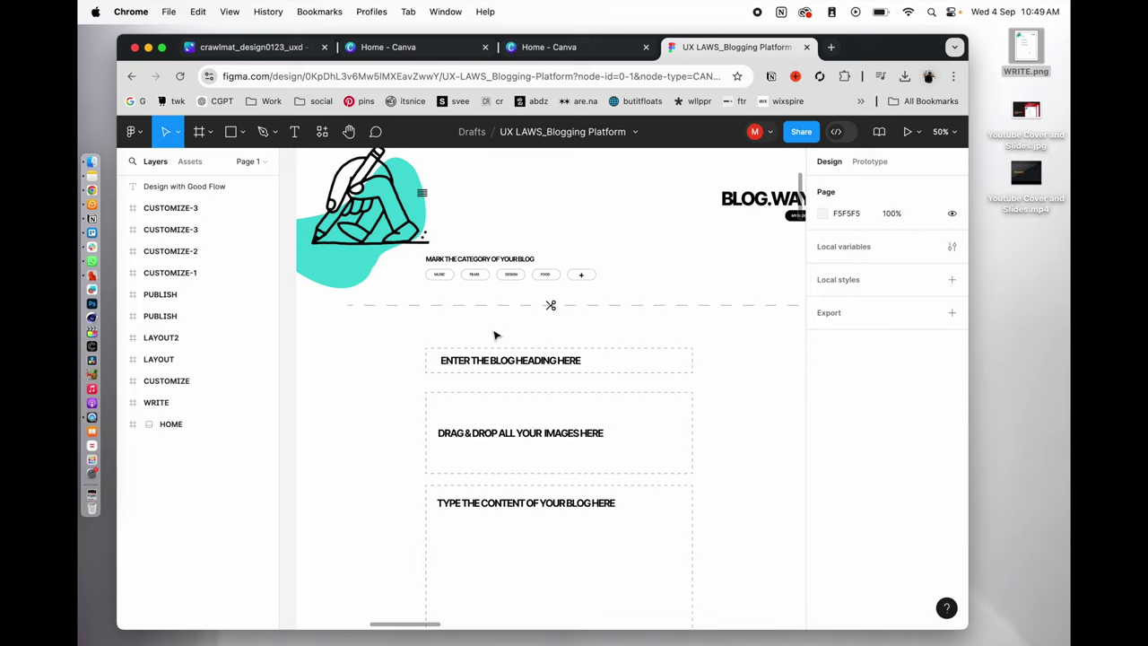
{"action": "scroll", "coordinate": [448, 335], "scroll_direction": "down", "scroll_amount": 2}
{"action": "scroll", "coordinate": [434, 261], "scroll_direction": "up", "scroll_amount": 1}
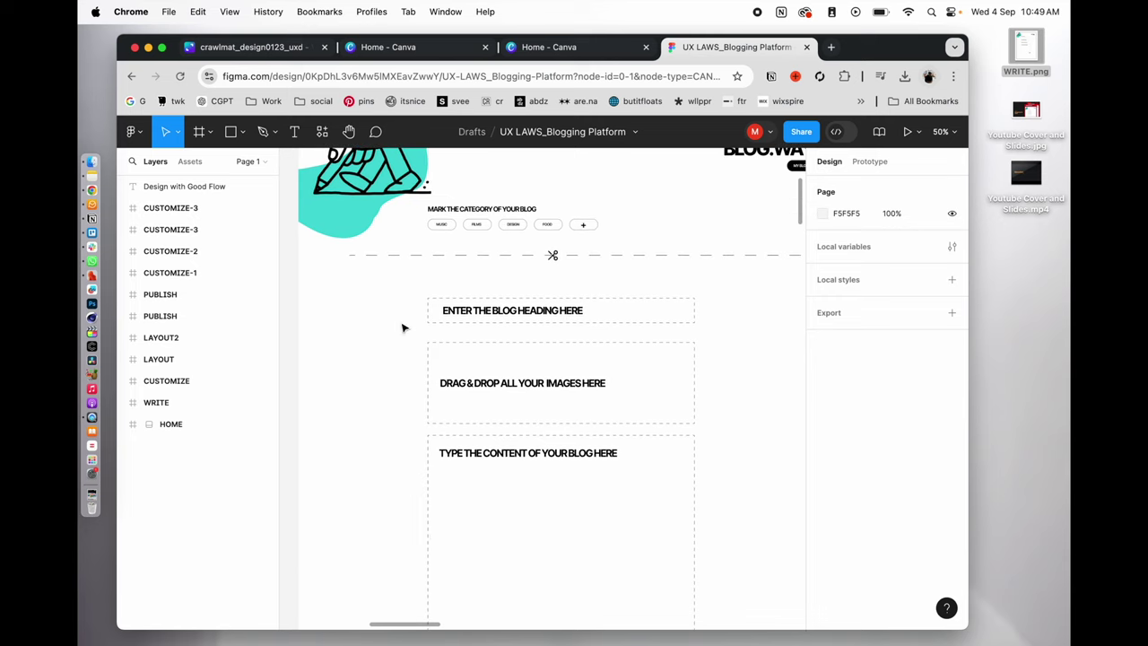
{"action": "scroll", "coordinate": [382, 428], "scroll_direction": "up", "scroll_amount": 2}
{"action": "scroll", "coordinate": [382, 428], "scroll_direction": "left", "scroll_amount": 3}
{"action": "scroll", "coordinate": [414, 451], "scroll_direction": "down", "scroll_amount": 1}
{"action": "scroll", "coordinate": [539, 451], "scroll_direction": "left", "scroll_amount": 10}
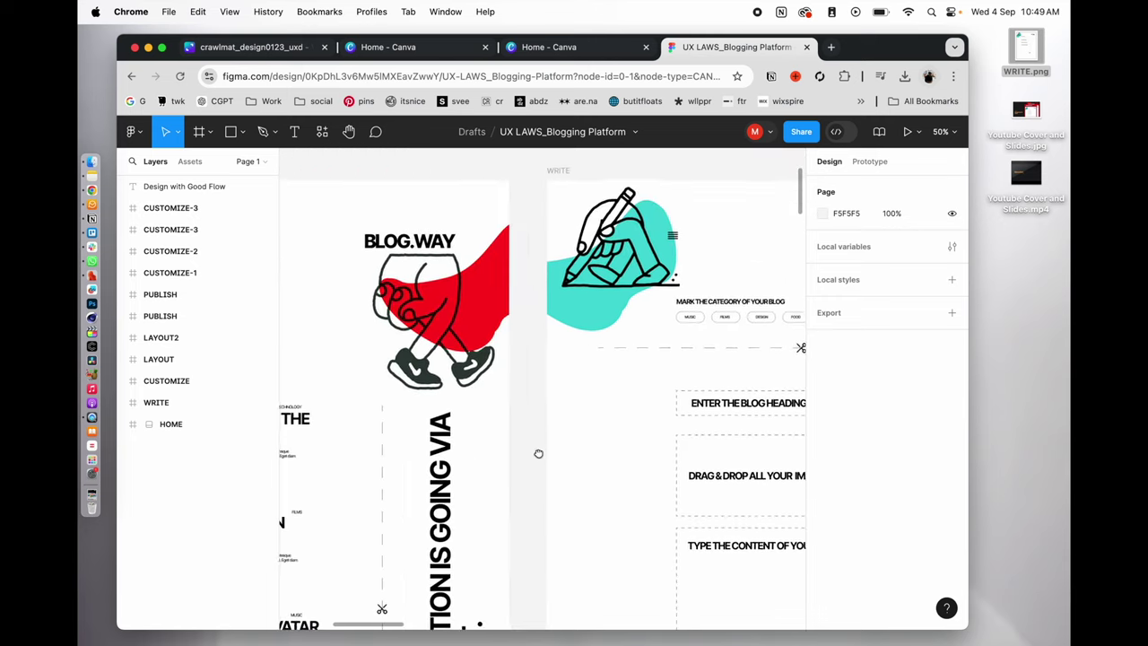
{"action": "scroll", "coordinate": [535, 441], "scroll_direction": "up", "scroll_amount": 1}
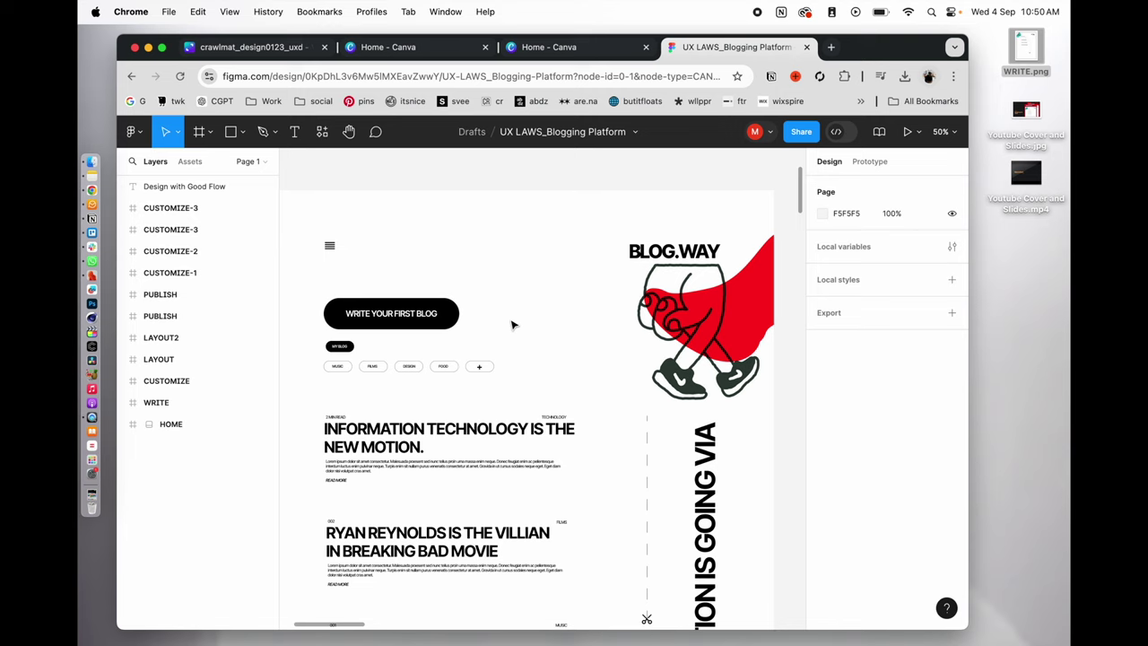
- Pan from HOME over to WRITE and bring its heading, image and content fields into view
{"action": "scroll", "coordinate": [492, 290], "scroll_direction": "right", "scroll_amount": 2}
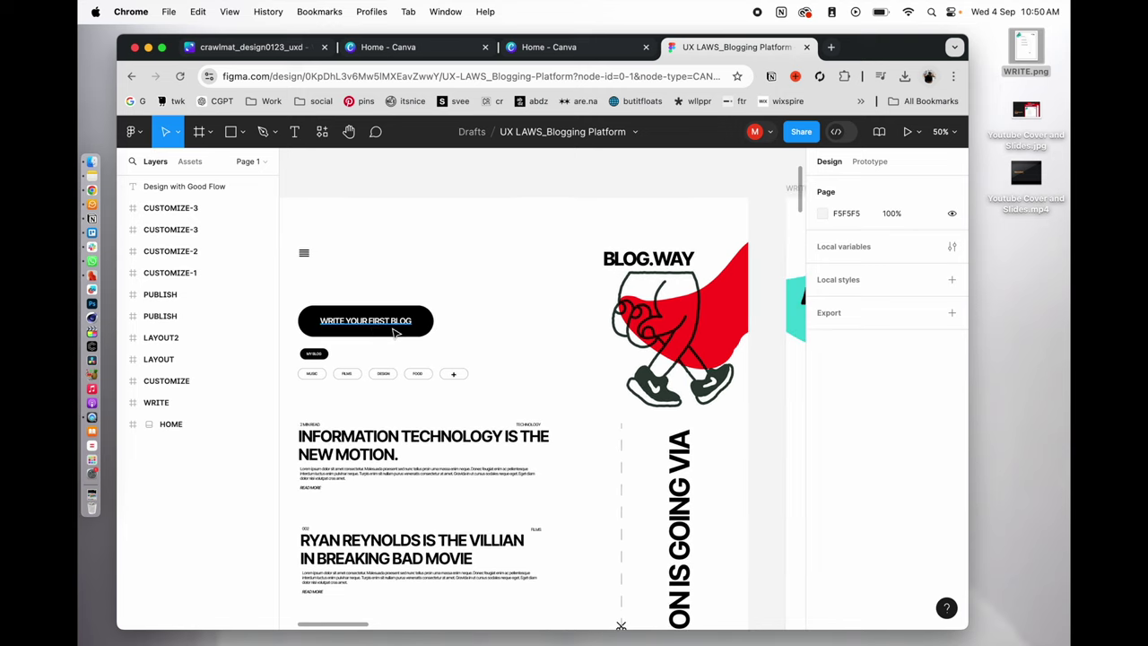
{"action": "scroll", "coordinate": [525, 341], "scroll_direction": "right", "scroll_amount": 10}
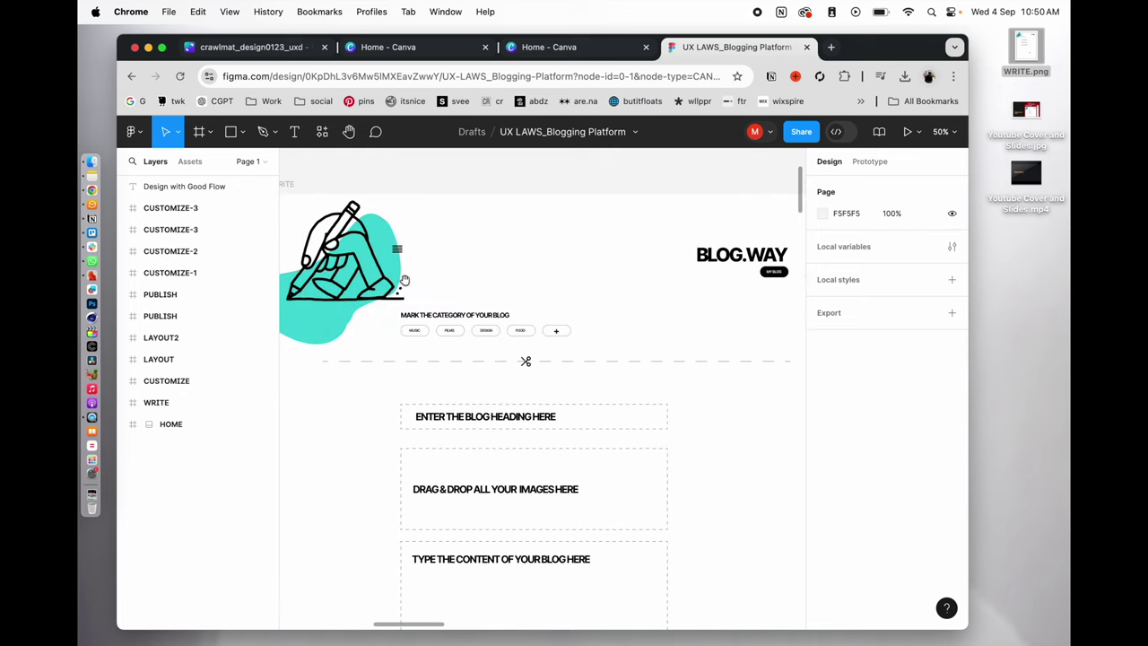
{"action": "scroll", "coordinate": [469, 308], "scroll_direction": "left", "scroll_amount": 10}
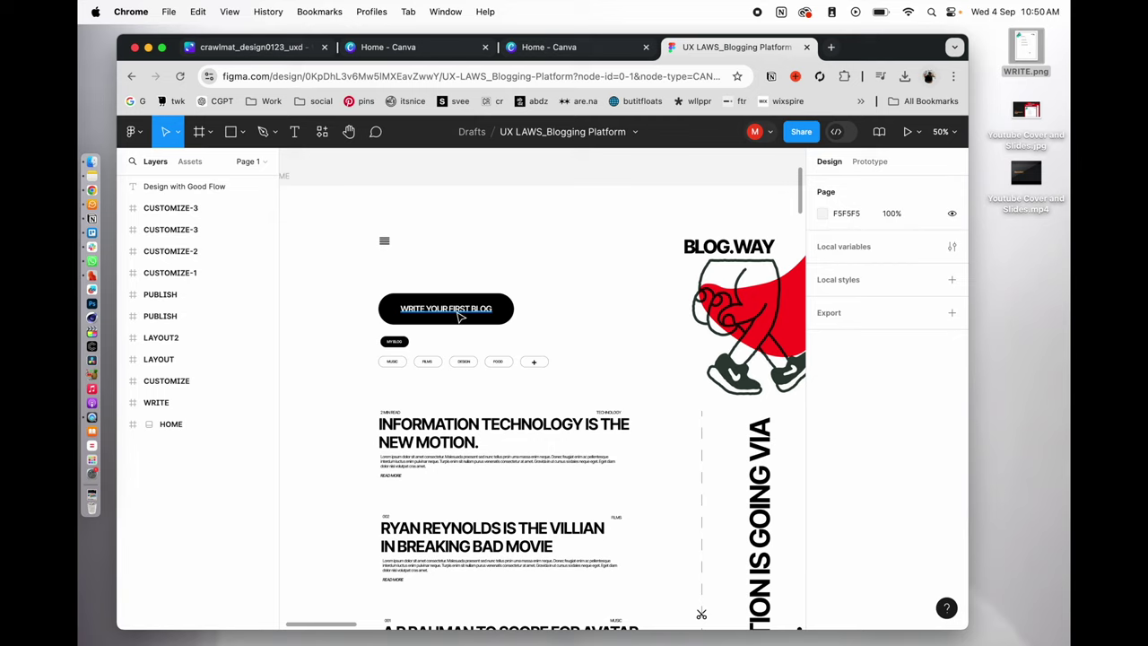
{"action": "scroll", "coordinate": [619, 313], "scroll_direction": "right", "scroll_amount": 10}
{"action": "scroll", "coordinate": [370, 317], "scroll_direction": "right", "scroll_amount": 3}
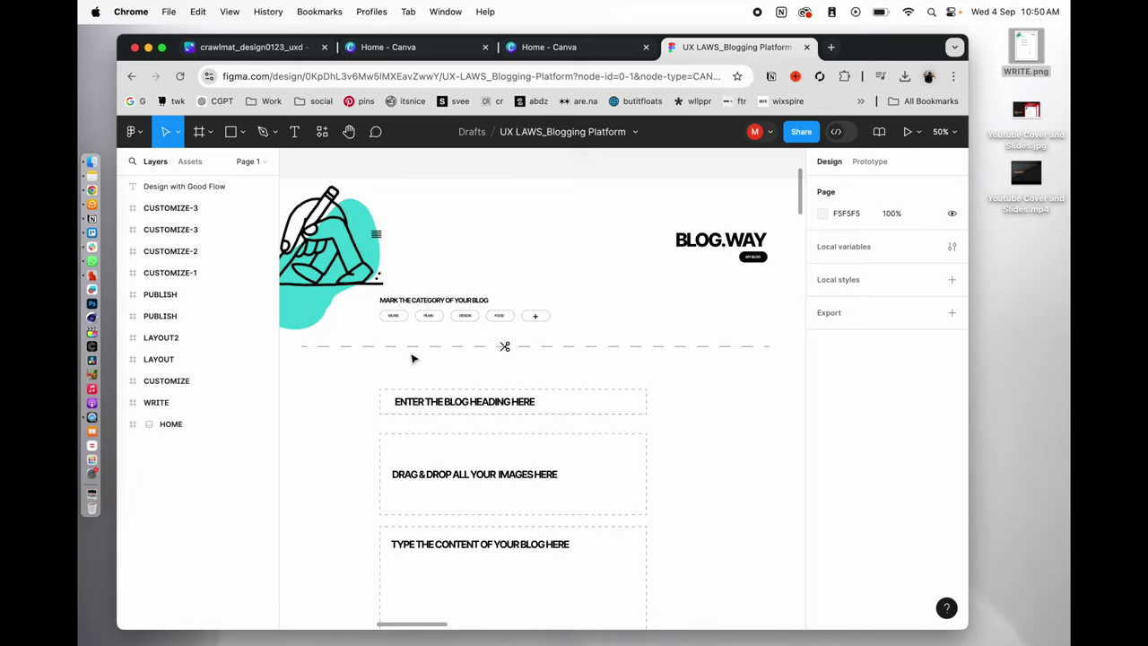
{"action": "scroll", "coordinate": [413, 348], "scroll_direction": "down", "scroll_amount": 3}
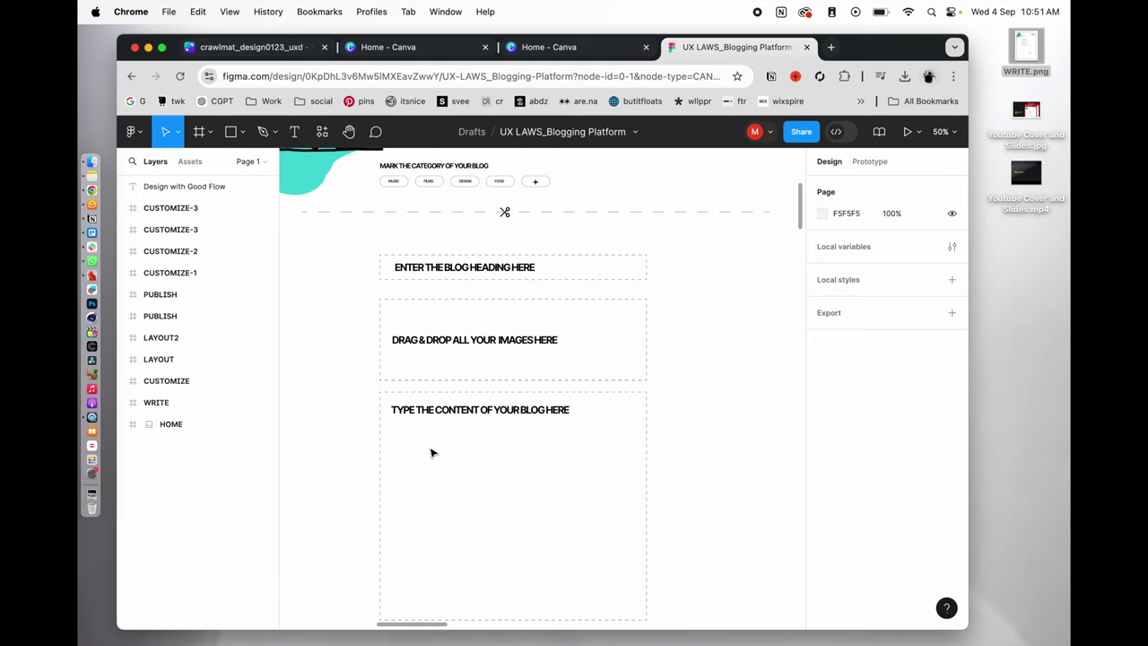
{"action": "scroll", "coordinate": [505, 469], "scroll_direction": "down", "scroll_amount": 1}
{"action": "scroll", "coordinate": [505, 471], "scroll_direction": "up", "scroll_amount": 2}
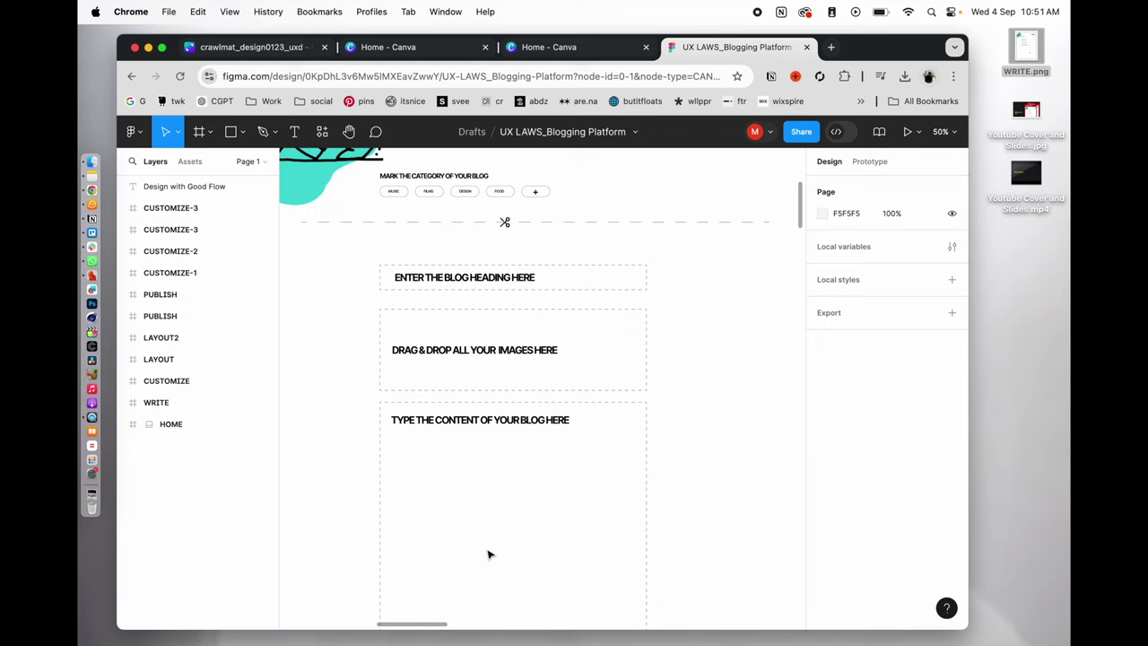
- Inspect the CUSTOMIZE frame's sample post at 100% zoom, then zoom back out
{"action": "left_click_drag", "start_coordinate": [735, 441], "coordinate": [323, 411]}
{"action": "scroll", "coordinate": [323, 410], "scroll_direction": "right", "scroll_amount": 5}
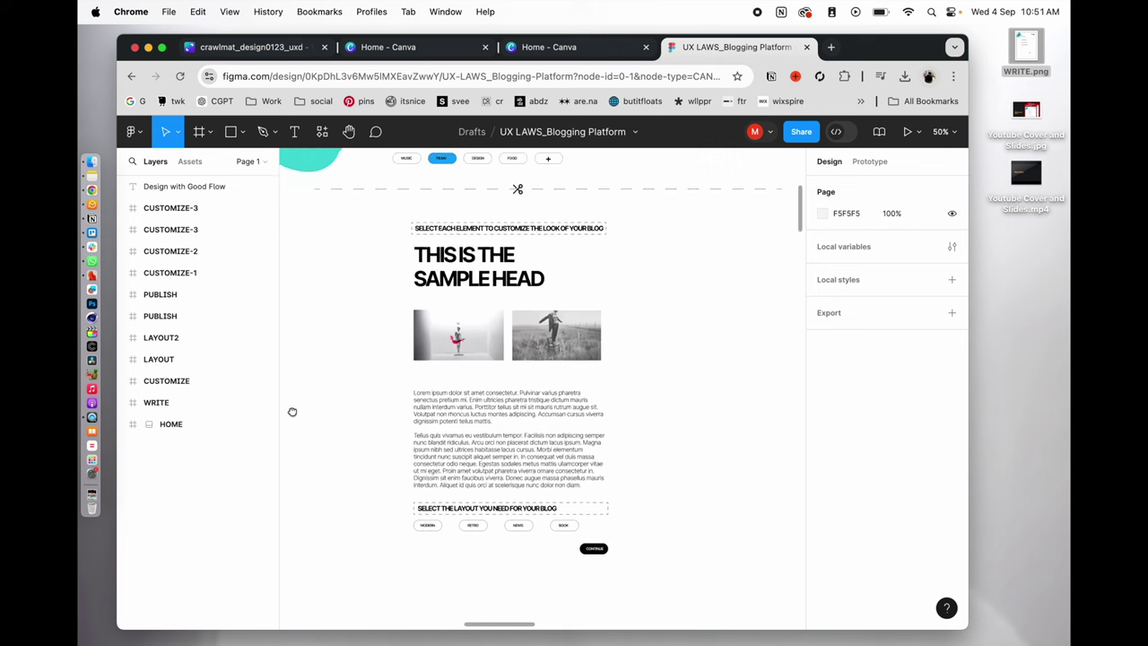
{"action": "scroll", "coordinate": [287, 439], "scroll_direction": "up", "scroll_amount": 2}
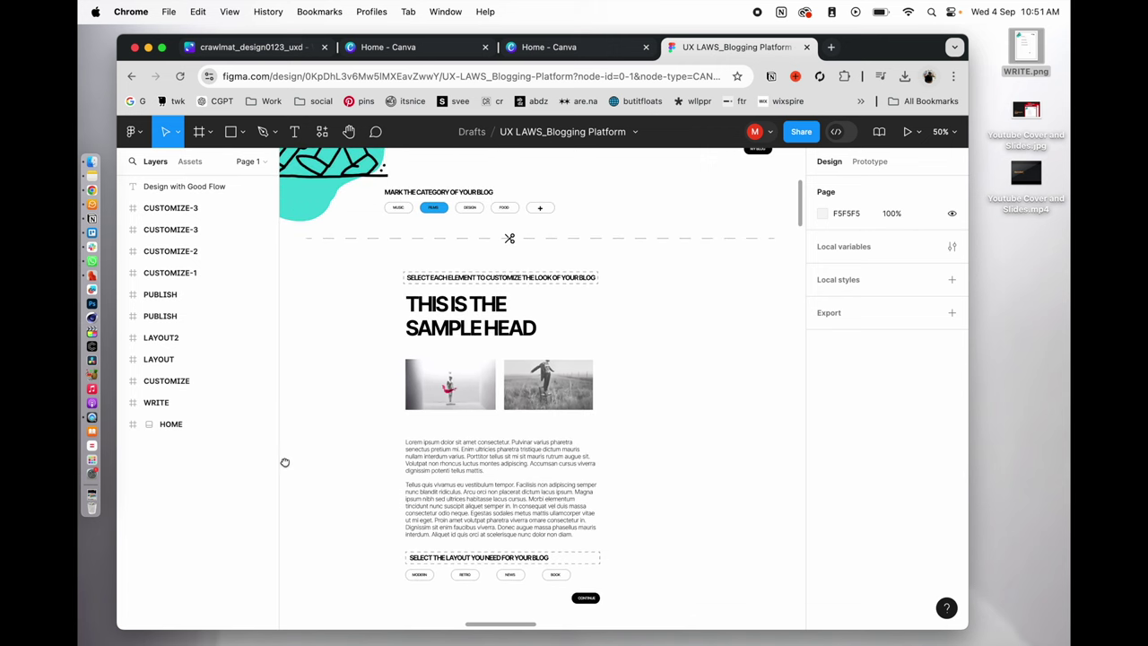
{"action": "key", "text": "shift+0"}
{"action": "left_click_drag", "start_coordinate": [320, 441], "coordinate": [398, 529]}
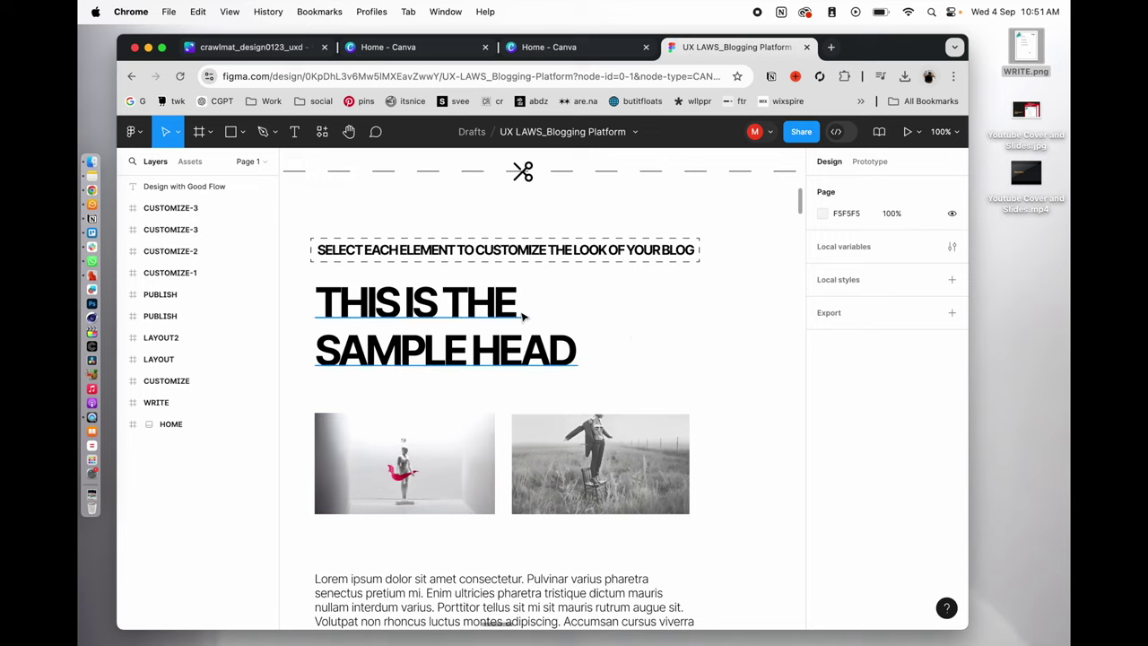
{"action": "scroll", "coordinate": [664, 347], "scroll_direction": "down", "scroll_amount": 2}
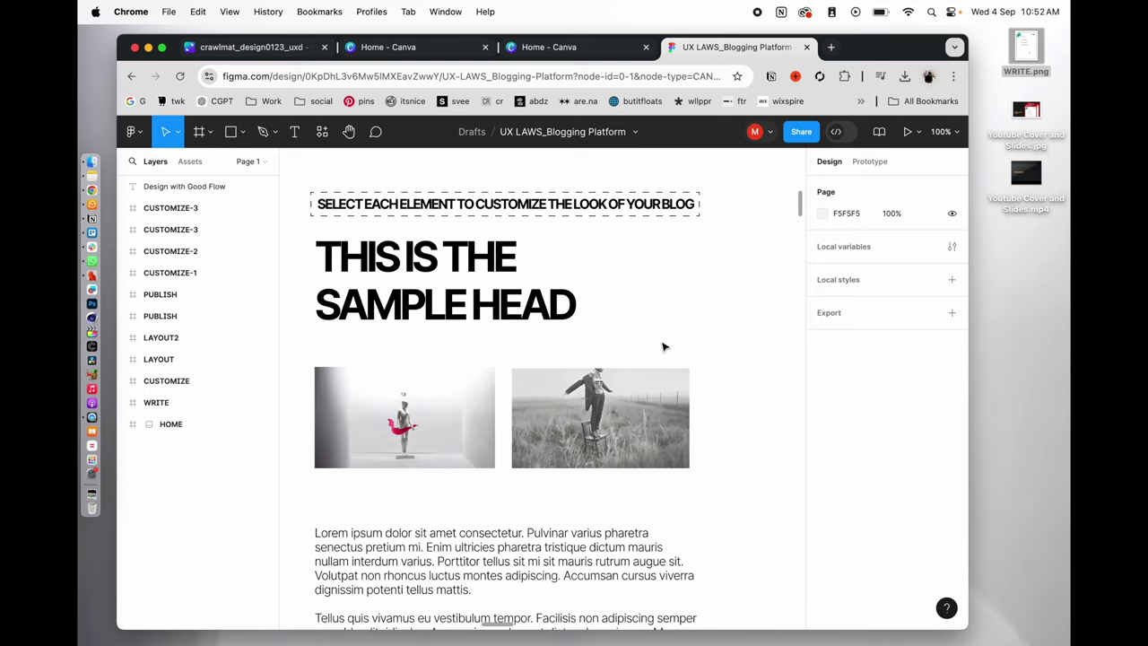
{"action": "key", "text": "minus"}
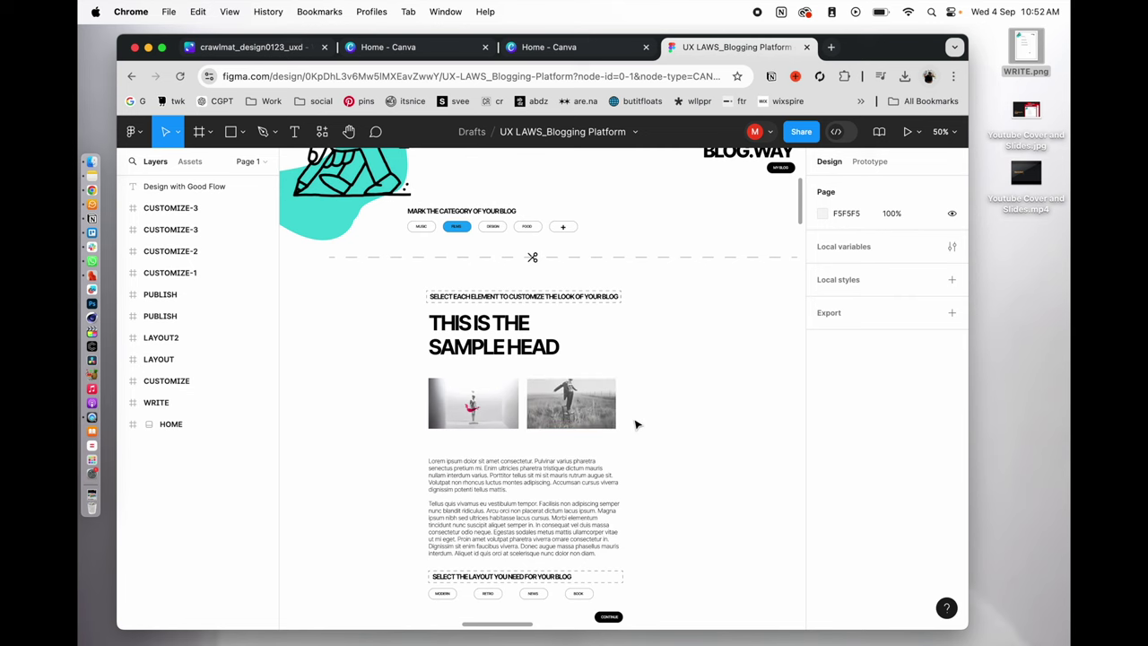
{"action": "scroll", "coordinate": [635, 424], "scroll_direction": "up", "scroll_amount": 1}
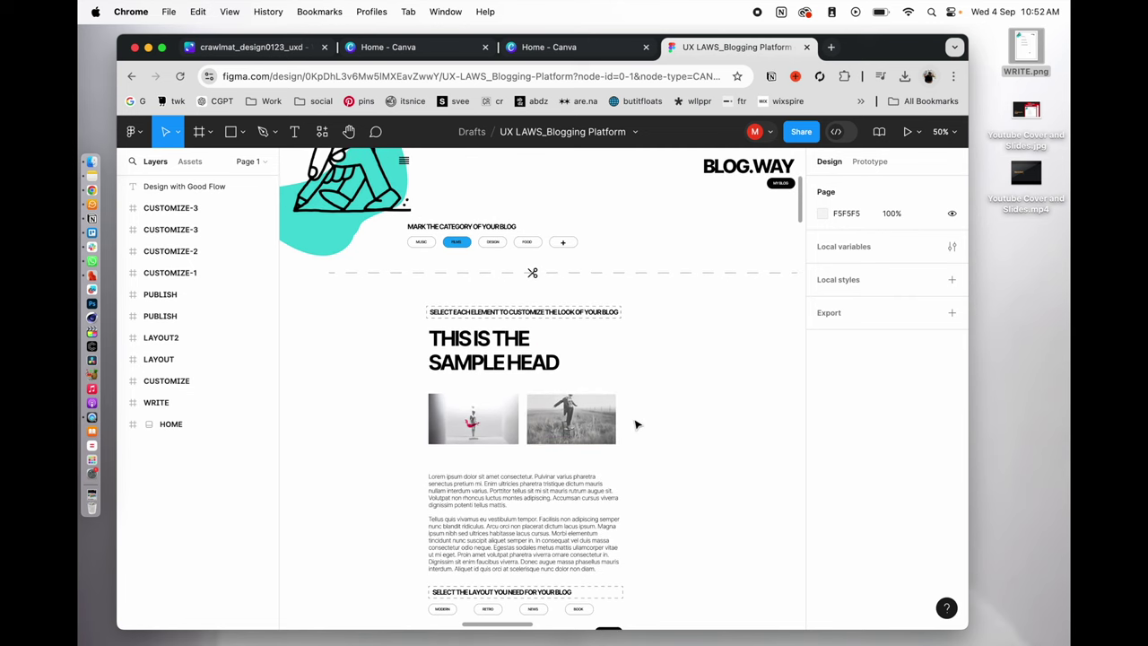
- Select the THIS IS THE SAMPLE HEAD heading on CUSTOMIZE-1 at 100% zoom
{"action": "left_click", "coordinate": [503, 351]}
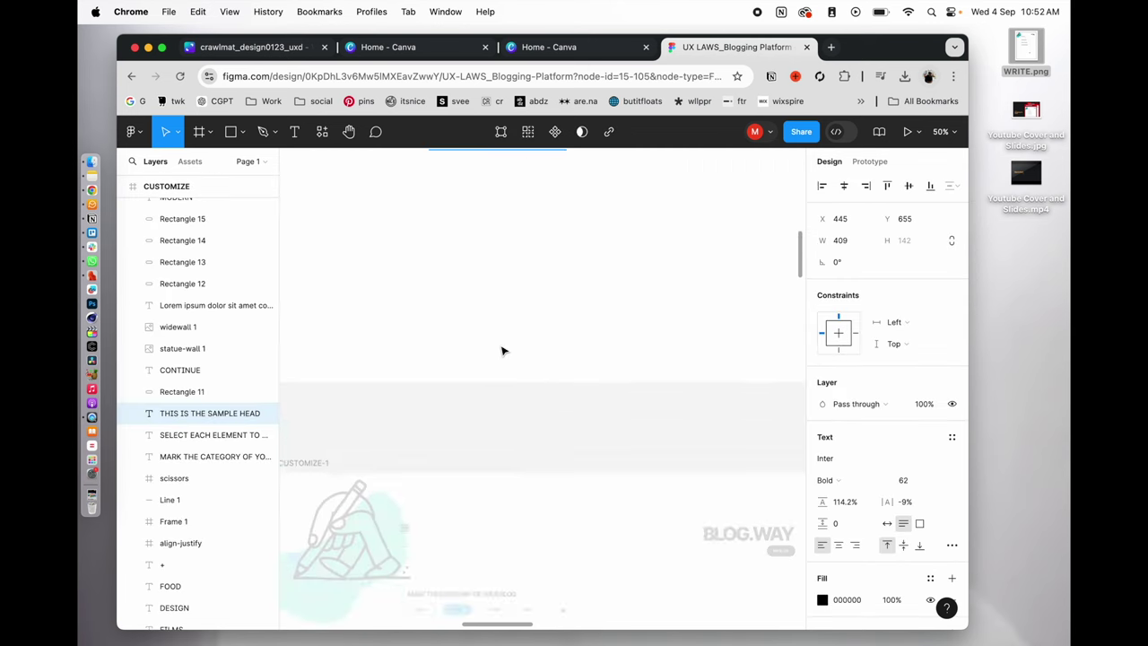
{"action": "key", "text": "shift+0"}
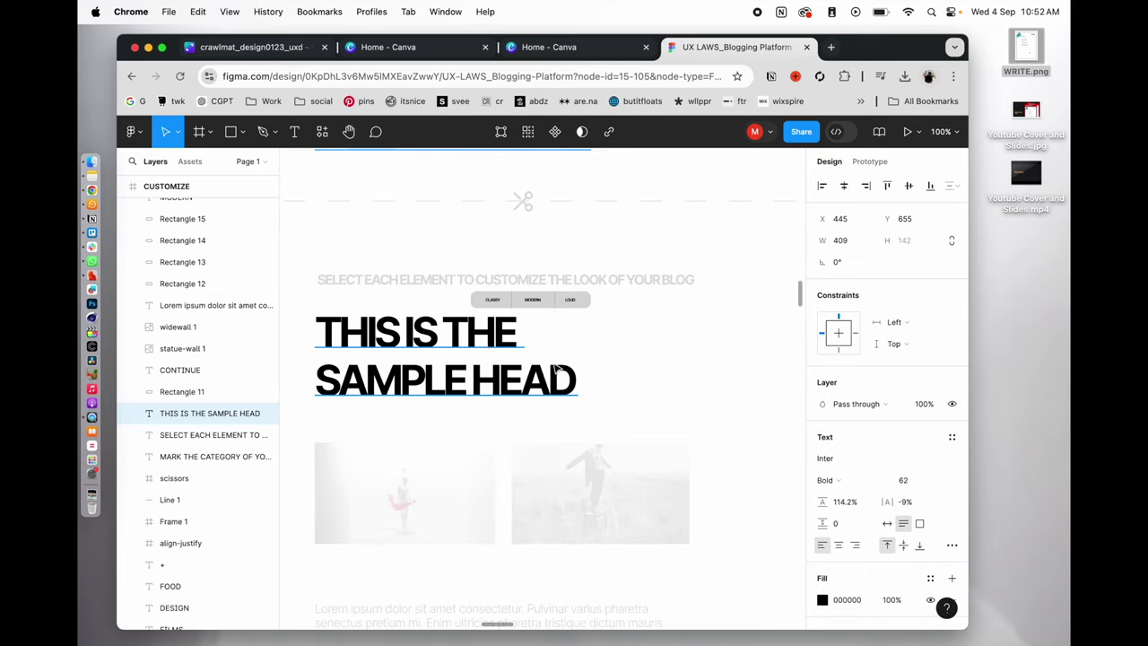
{"action": "left_click", "coordinate": [482, 347]}
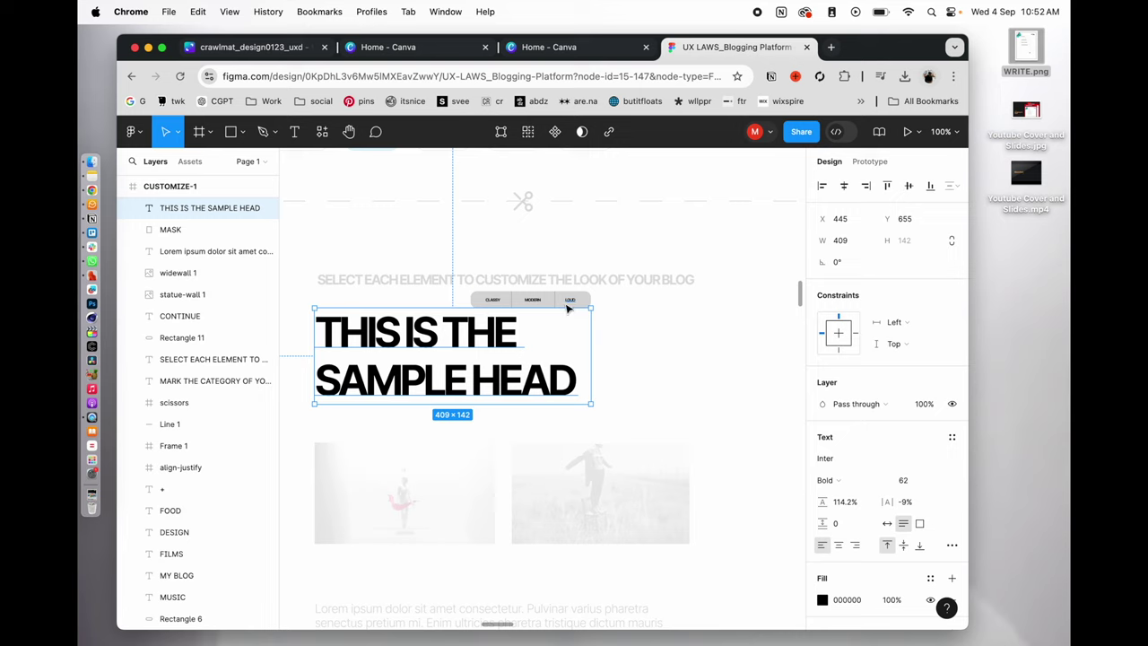
- Play the prototype and switch the sample heading to Classy, then Modern style
{"action": "key", "text": "super+alt+Return"}
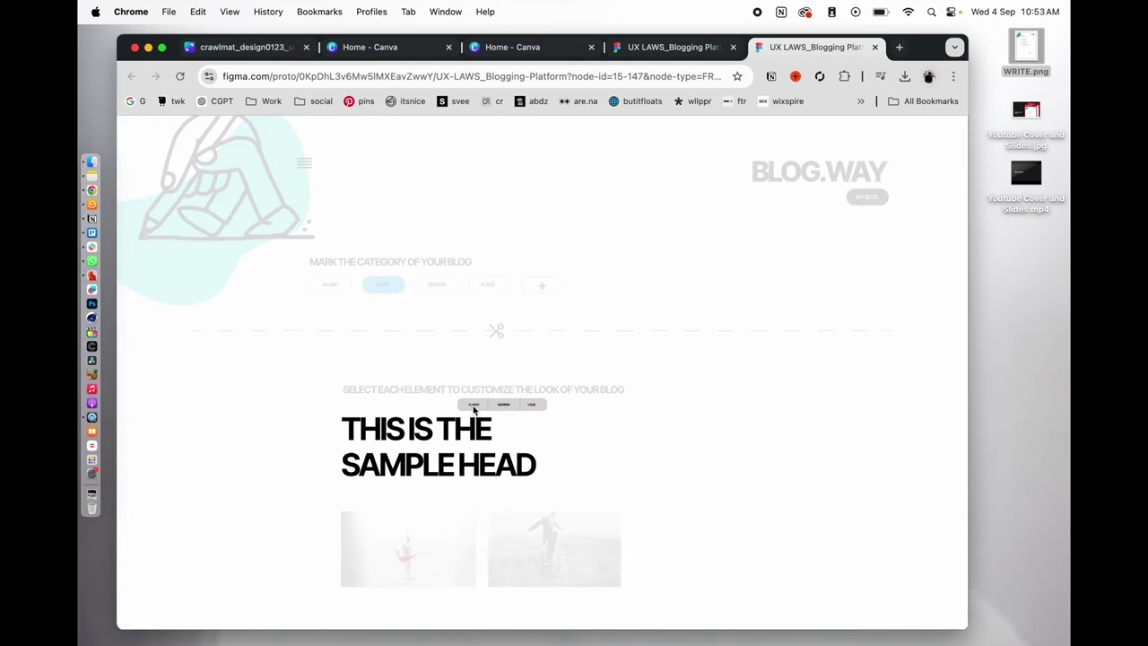
{"action": "left_click", "coordinate": [473, 408]}
{"action": "scroll", "coordinate": [471, 403], "scroll_direction": "down", "scroll_amount": 1}
{"action": "scroll", "coordinate": [551, 508], "scroll_direction": "up", "scroll_amount": 1}
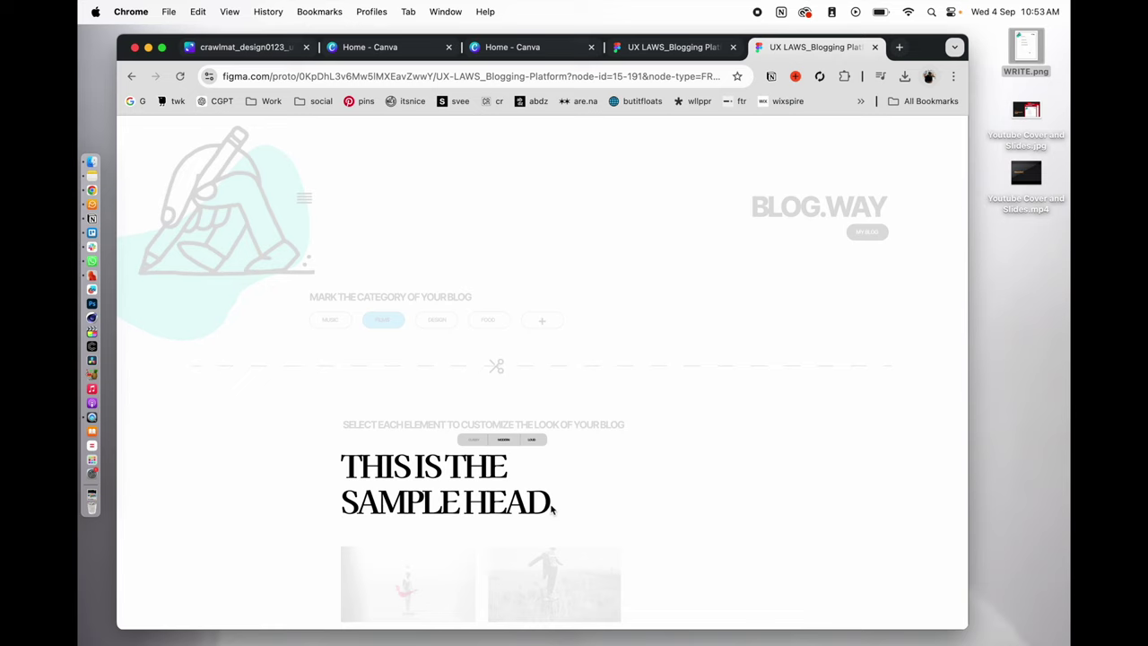
{"action": "left_click", "coordinate": [504, 441]}
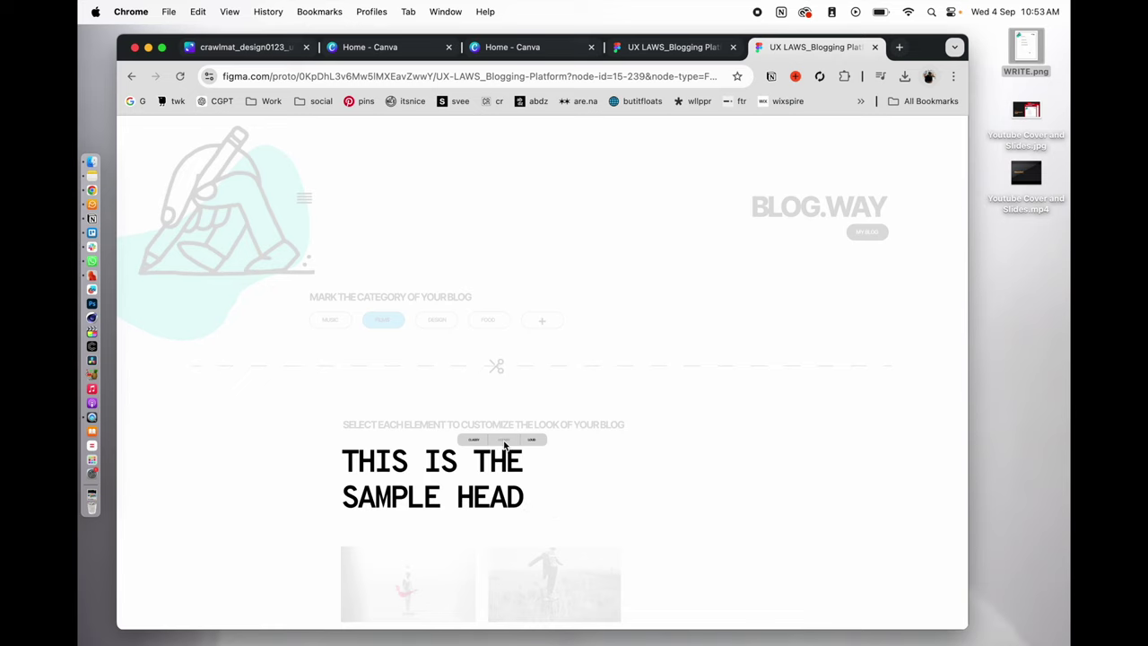
- Toggle the heading between Loud and Modern styles, ending on Modern monospace
{"action": "left_click", "coordinate": [536, 441]}
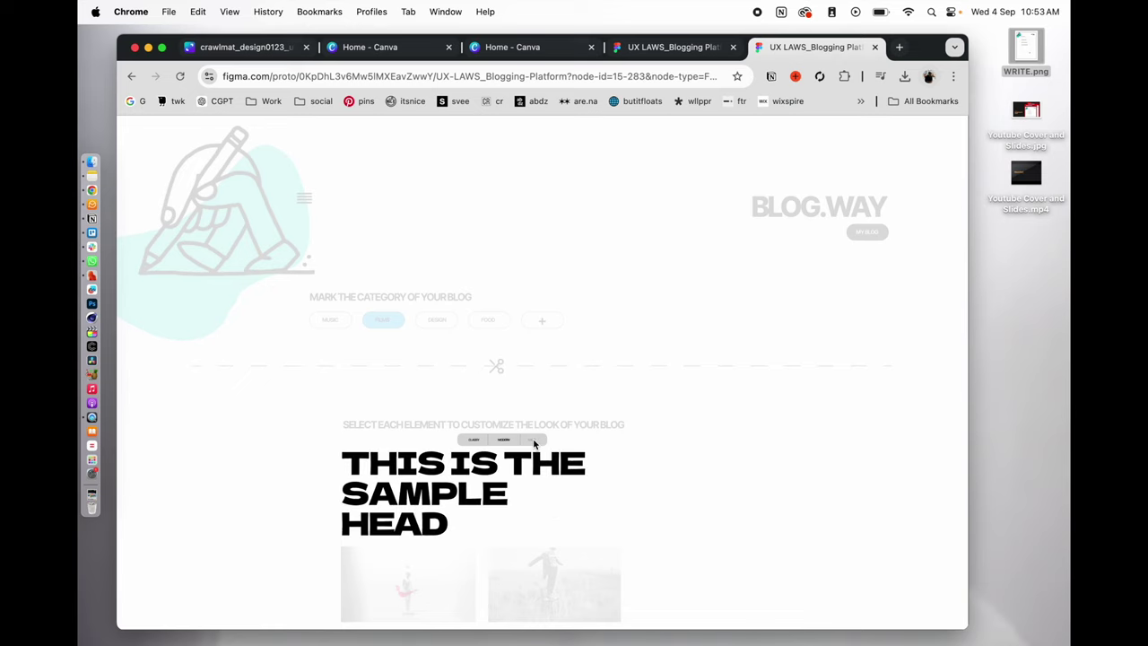
{"action": "left_click", "coordinate": [502, 441]}
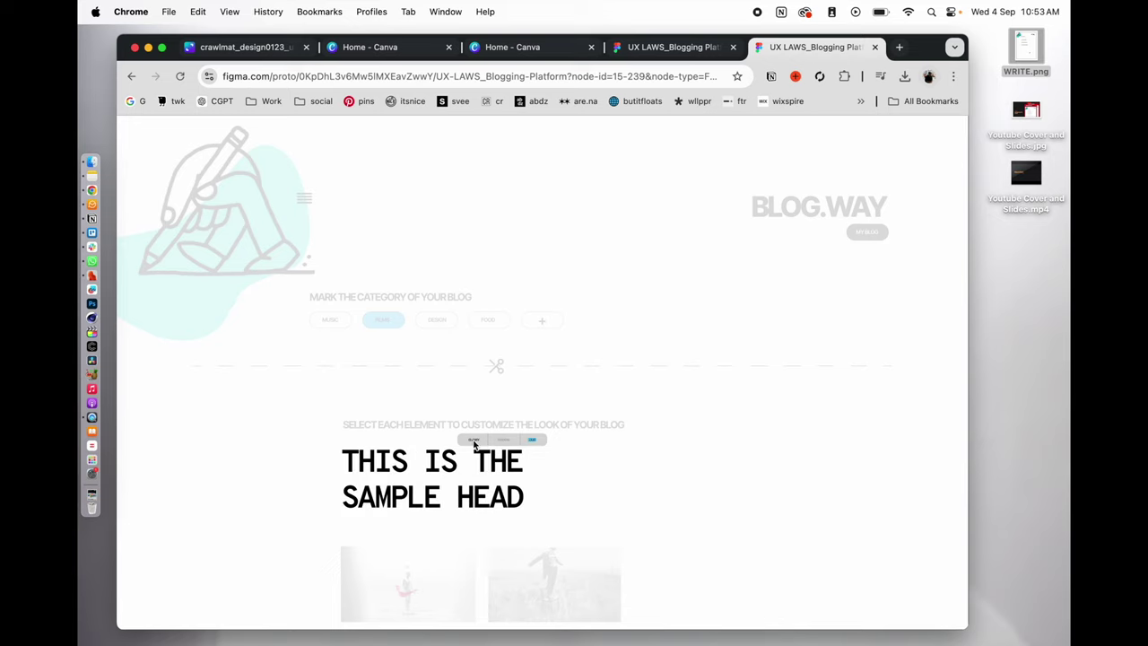
{"action": "left_click", "coordinate": [531, 444]}
{"action": "left_click", "coordinate": [507, 443]}
{"action": "left_click", "coordinate": [535, 444]}
{"action": "left_click", "coordinate": [501, 443]}
{"action": "mouse_move", "coordinate": [696, 133]}
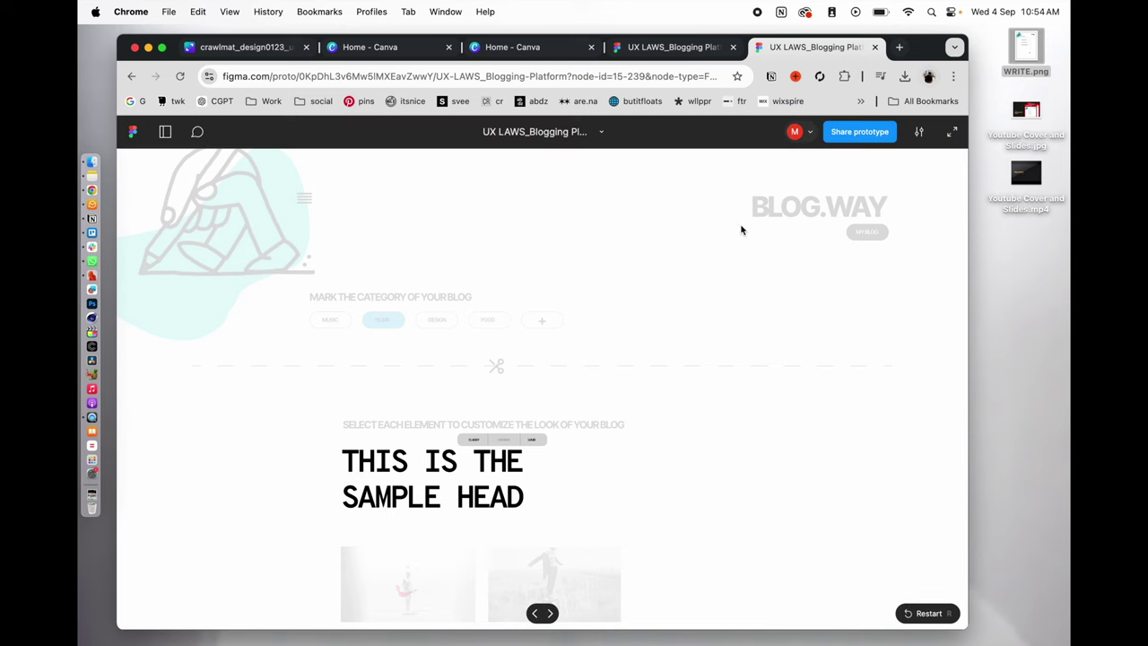
- Close the prototype and present Flow 2 from the LAYOUT2 screen
{"action": "left_click", "coordinate": [875, 47]}
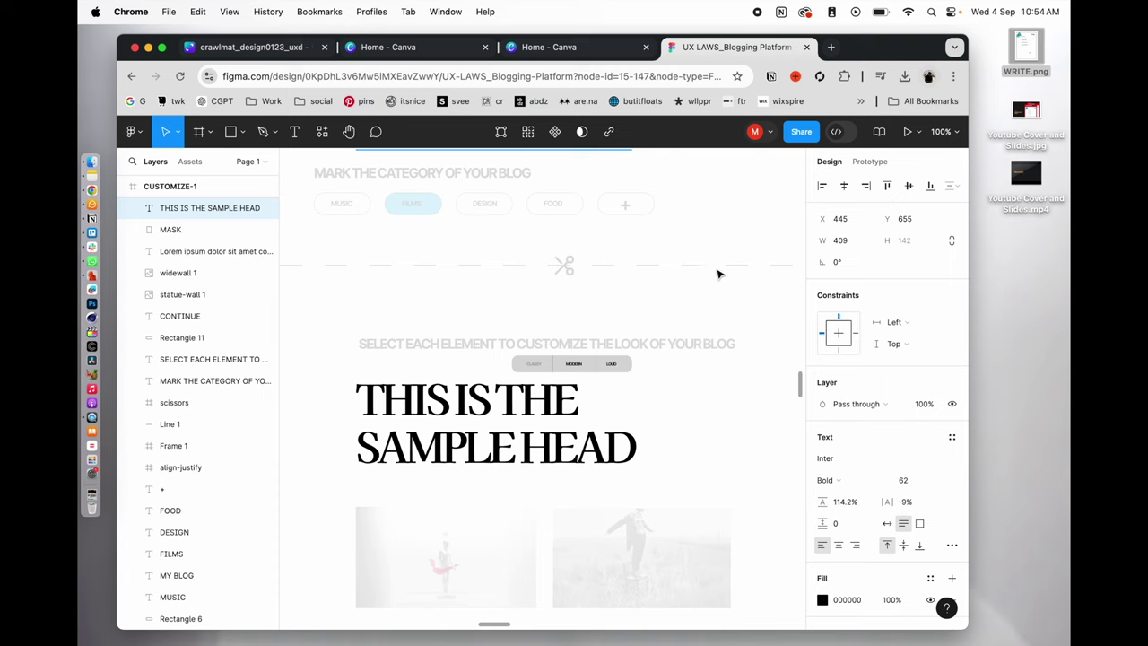
{"action": "left_click_drag", "start_coordinate": [803, 383], "coordinate": [803, 433]}
{"action": "key", "text": "super+alt+Return"}
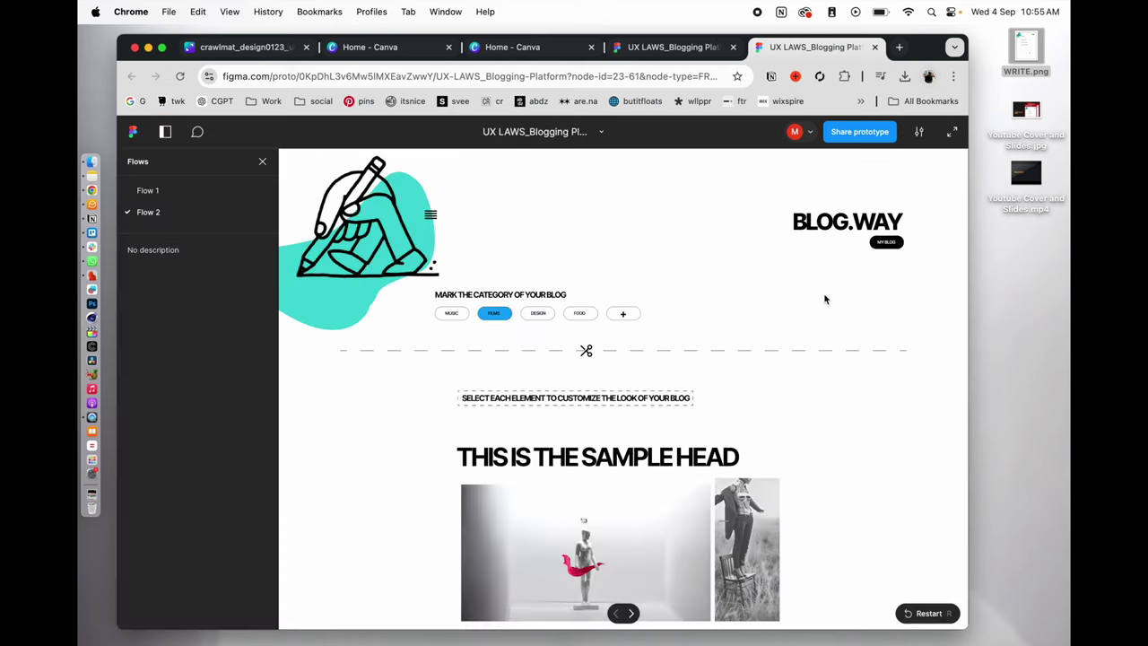
{"action": "scroll", "coordinate": [827, 293], "scroll_direction": "down", "scroll_amount": 5}
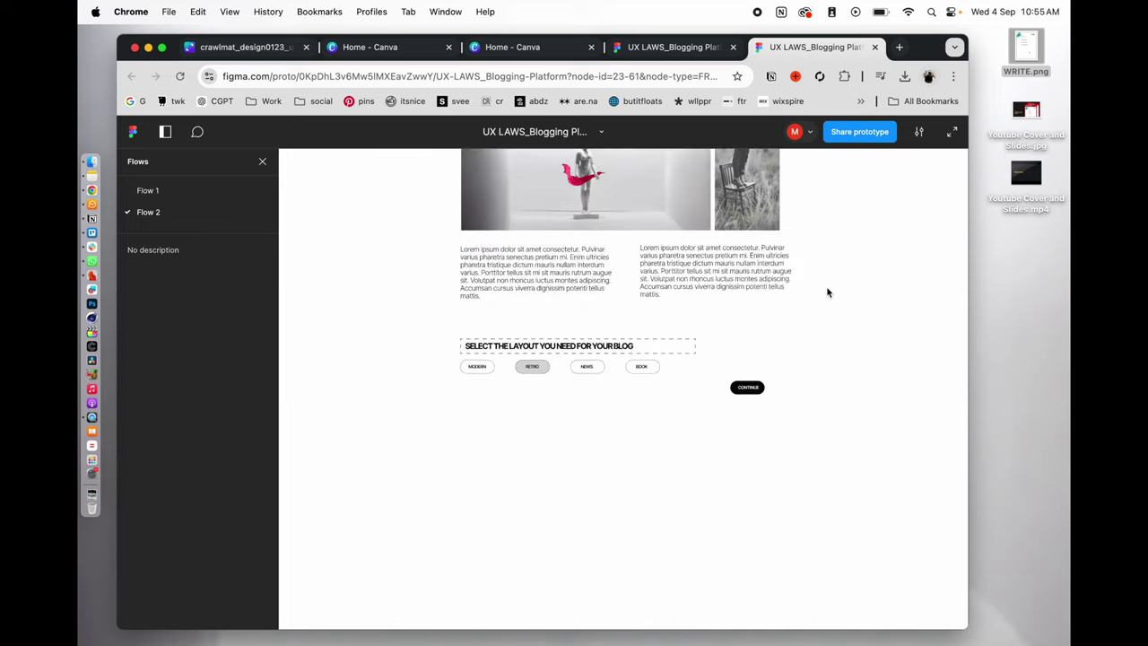
- Preview the blog post in Modern and Retro layouts, then close the prototype
{"action": "left_click", "coordinate": [476, 368]}
{"action": "scroll", "coordinate": [496, 377], "scroll_direction": "down", "scroll_amount": 5}
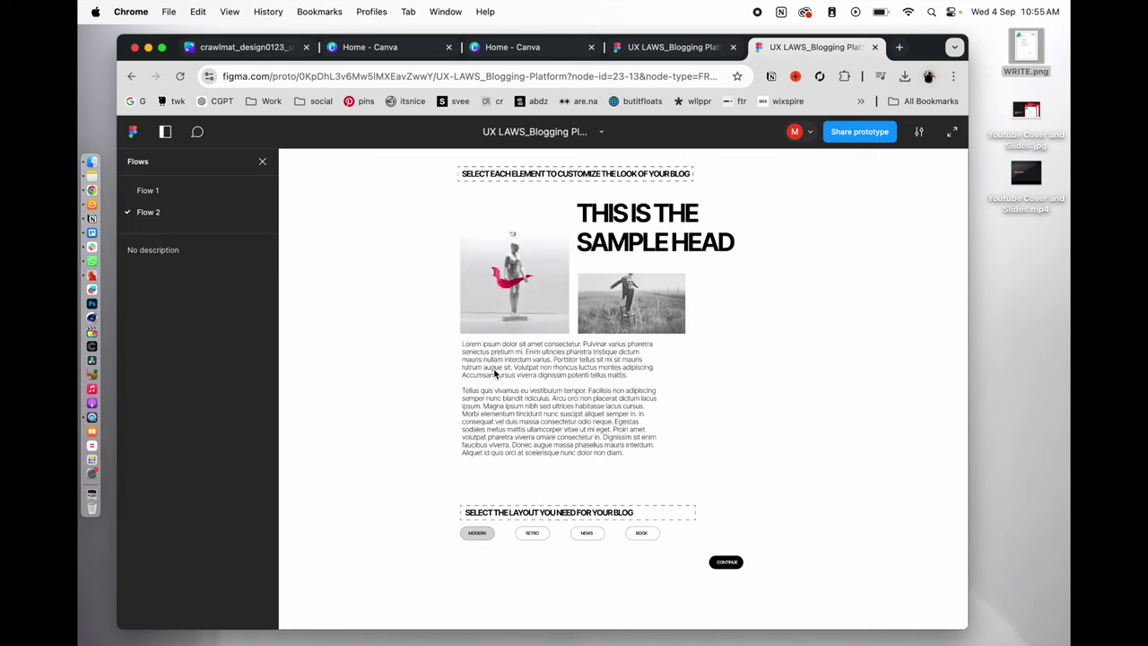
{"action": "left_click", "coordinate": [532, 534]}
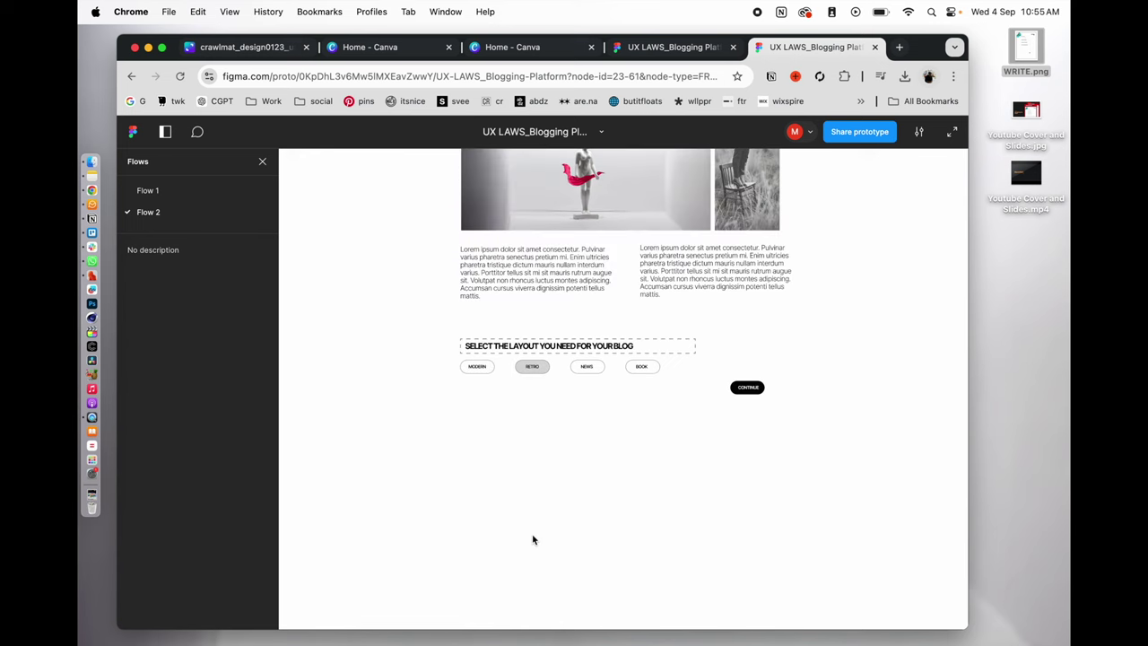
{"action": "scroll", "coordinate": [536, 511], "scroll_direction": "up", "scroll_amount": 5}
{"action": "scroll", "coordinate": [537, 491], "scroll_direction": "down", "scroll_amount": 5}
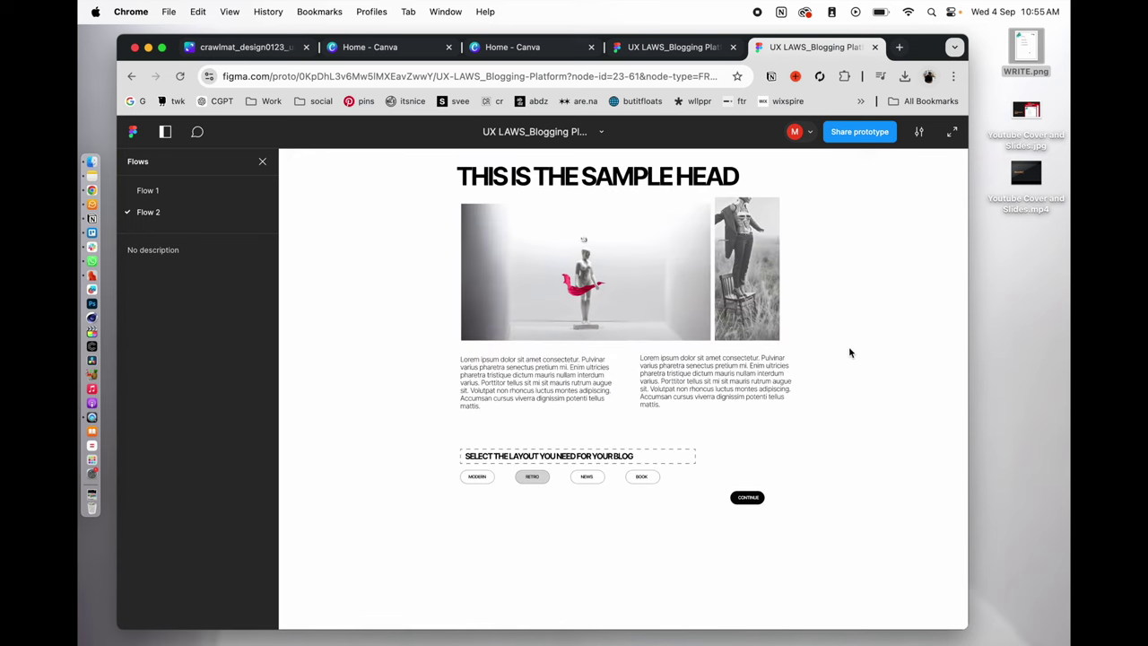
{"action": "key", "text": "super+w"}
{"action": "scroll", "coordinate": [747, 351], "scroll_direction": "down", "scroll_amount": 2}
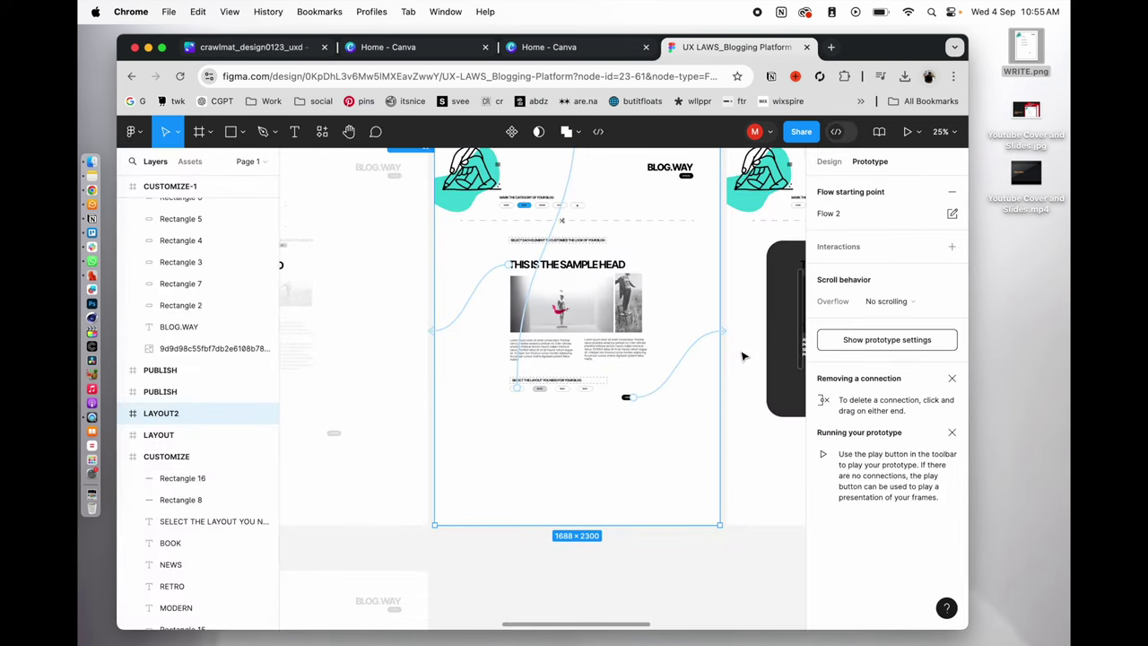